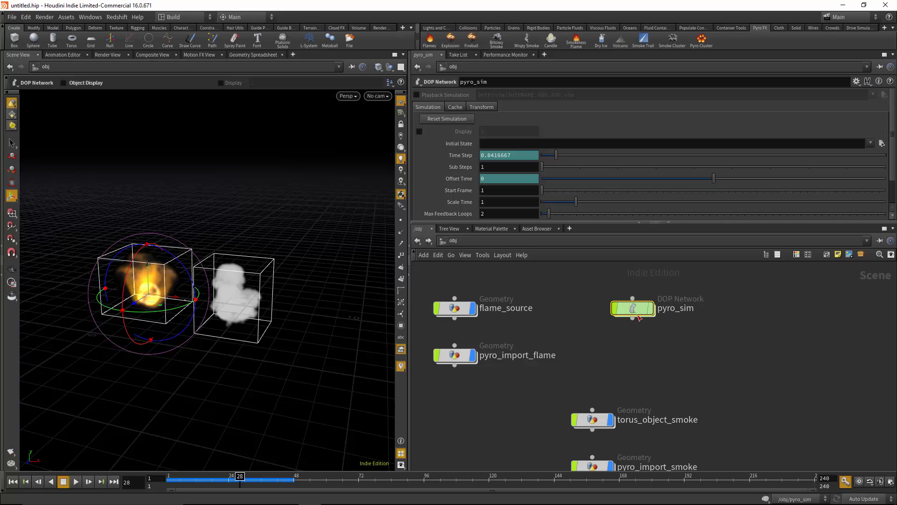
Inspect the node networks inside pyro_sim and pyro_import_flame, returning to the object level after each
{"action": "double_click", "coordinate": [632, 308]}
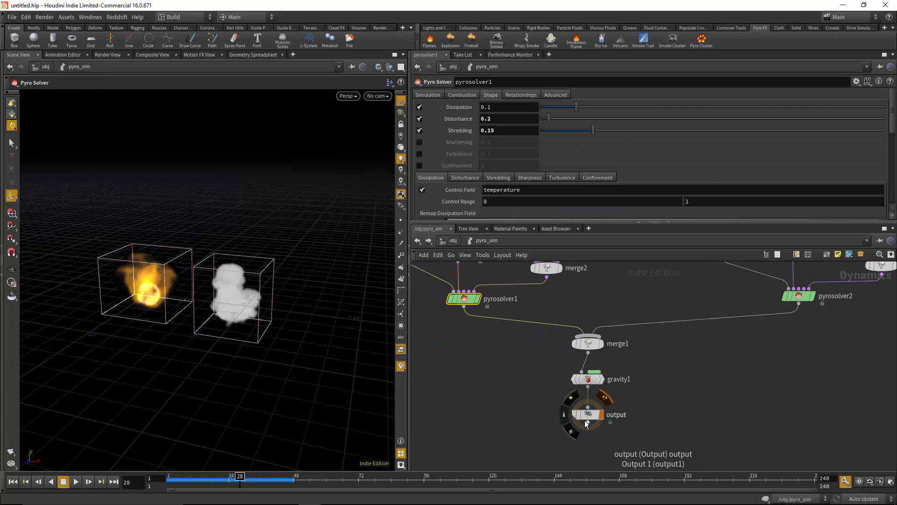
{"action": "left_click", "coordinate": [453, 241]}
{"action": "middle_click_drag", "start_coordinate": [697, 344], "coordinate": [720, 350]}
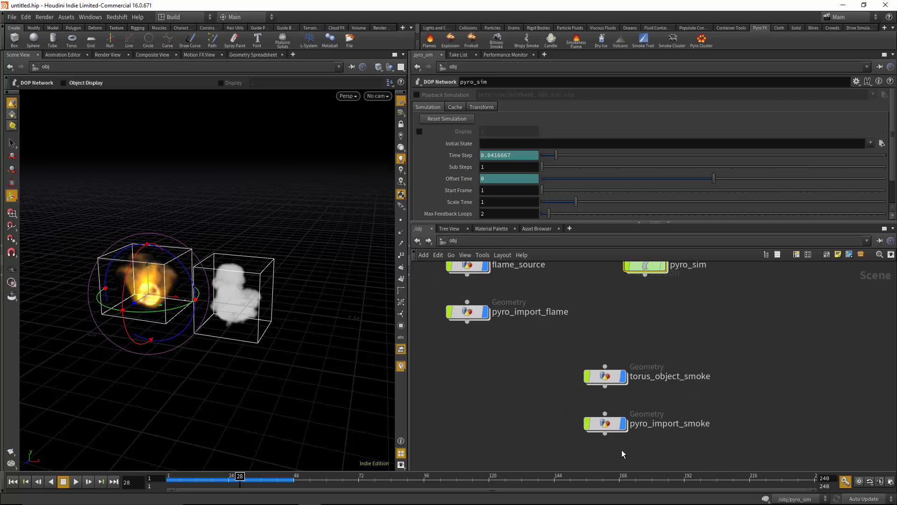
{"action": "left_click", "coordinate": [469, 317]}
{"action": "left_click", "coordinate": [605, 423]}
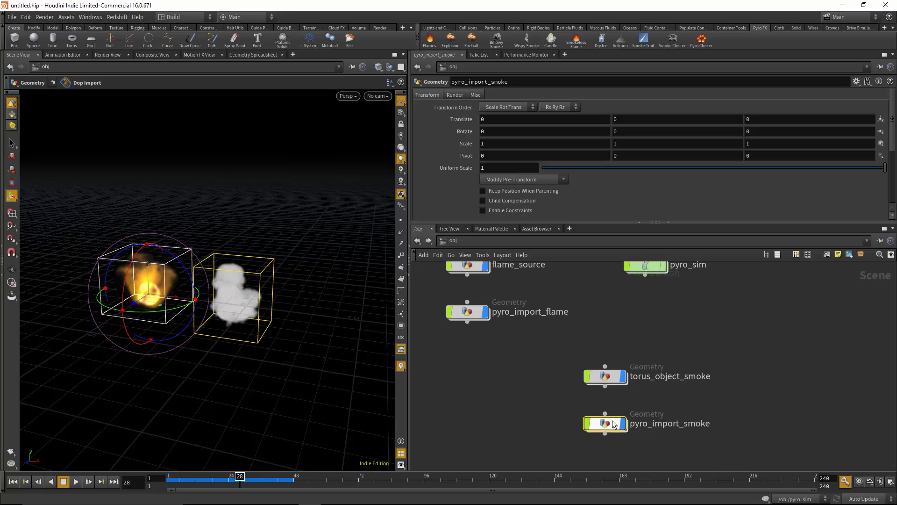
{"action": "double_click", "coordinate": [466, 314]}
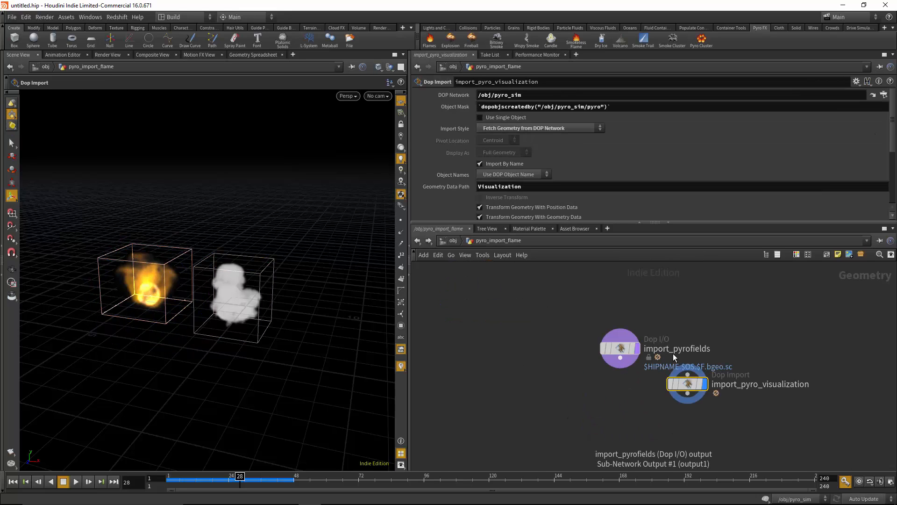
{"action": "left_click", "coordinate": [453, 242]}
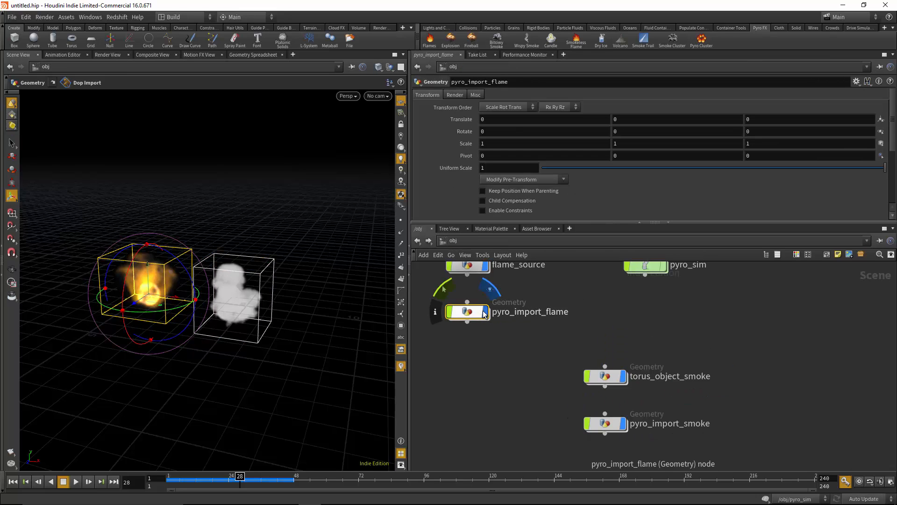
Hide pyro_import_flame and pyro_import_smoke to view only the flame_source and torus_object_smoke sources
{"action": "left_click", "coordinate": [620, 424]}
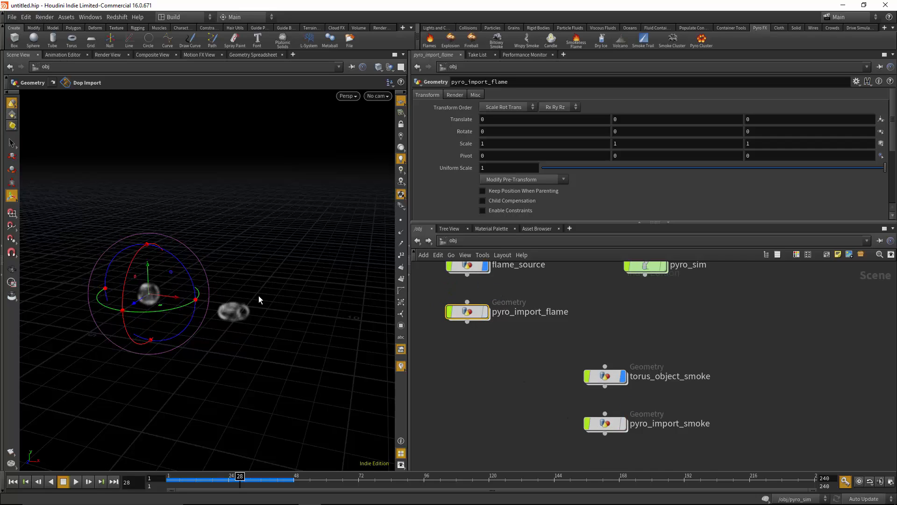
{"action": "middle_click_drag", "start_coordinate": [528, 377], "coordinate": [534, 415]}
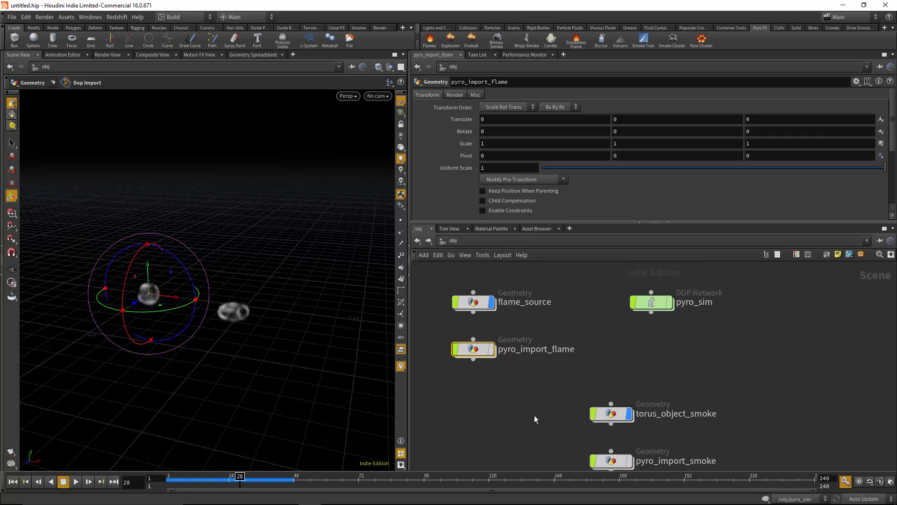
{"action": "left_click", "coordinate": [493, 304]}
{"action": "left_click", "coordinate": [494, 304]}
{"action": "right_click_drag", "start_coordinate": [172, 302], "coordinate": [297, 295], "text": "alt"}
{"action": "middle_click_drag", "start_coordinate": [297, 295], "coordinate": [323, 271], "text": "alt"}
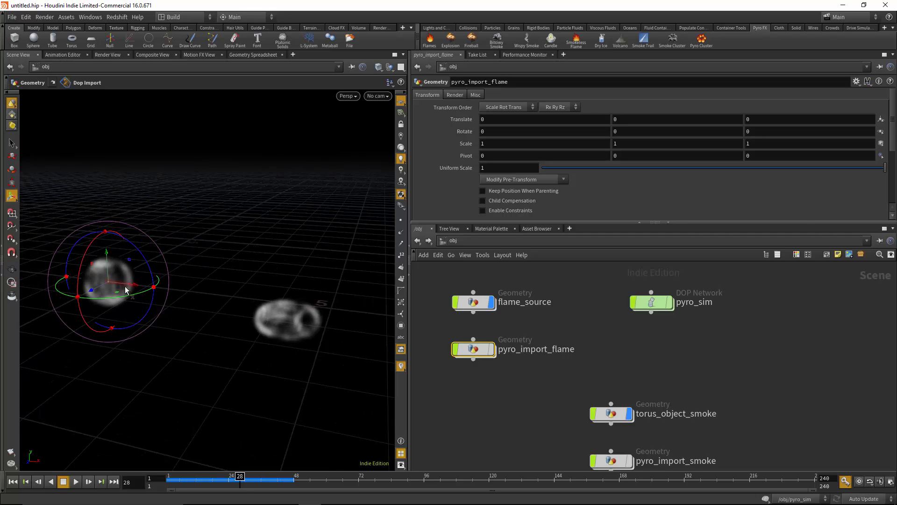
Set the timeline to frame 14 and hide torus_object_smoke and flame_source
{"action": "left_click_drag", "start_coordinate": [232, 478], "coordinate": [202, 482]}
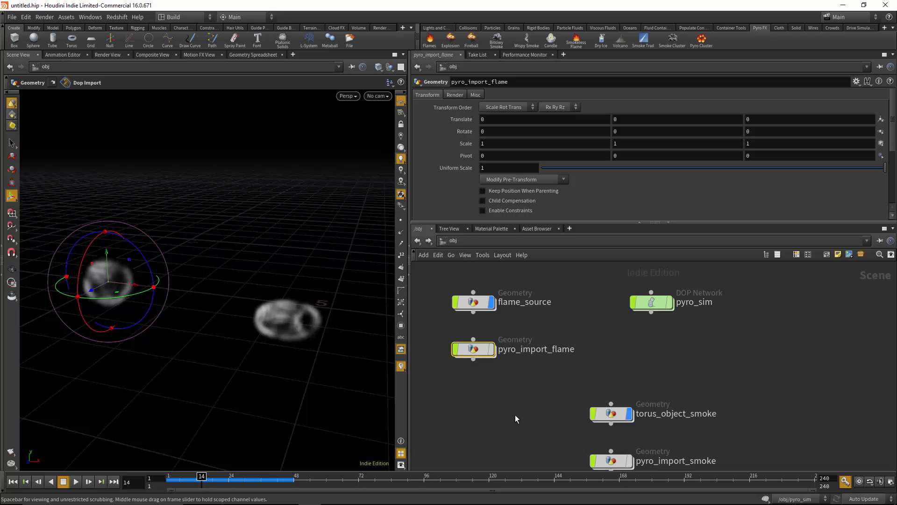
{"action": "left_click", "coordinate": [630, 414]}
{"action": "left_click", "coordinate": [490, 302]}
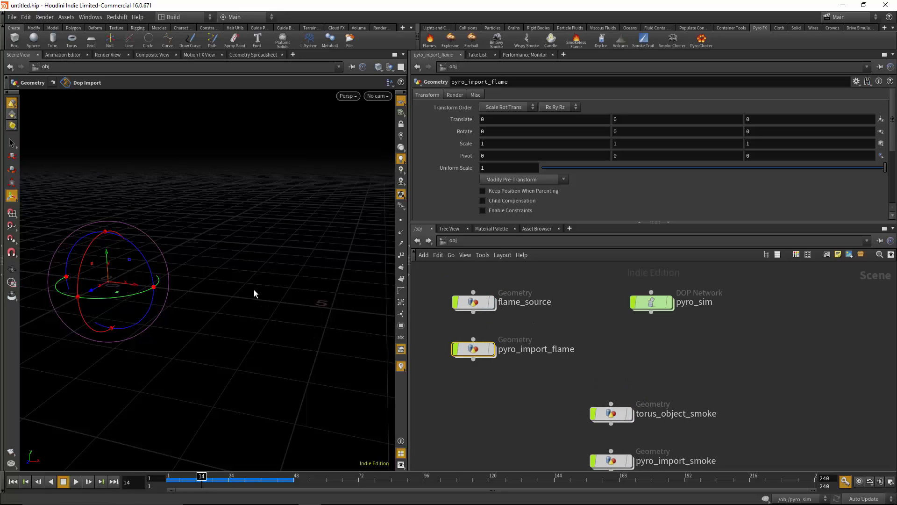
Turn the display of pyro_import_flame and pyro_import_smoke back on
{"action": "middle_click_drag", "start_coordinate": [634, 397], "coordinate": [646, 366]}
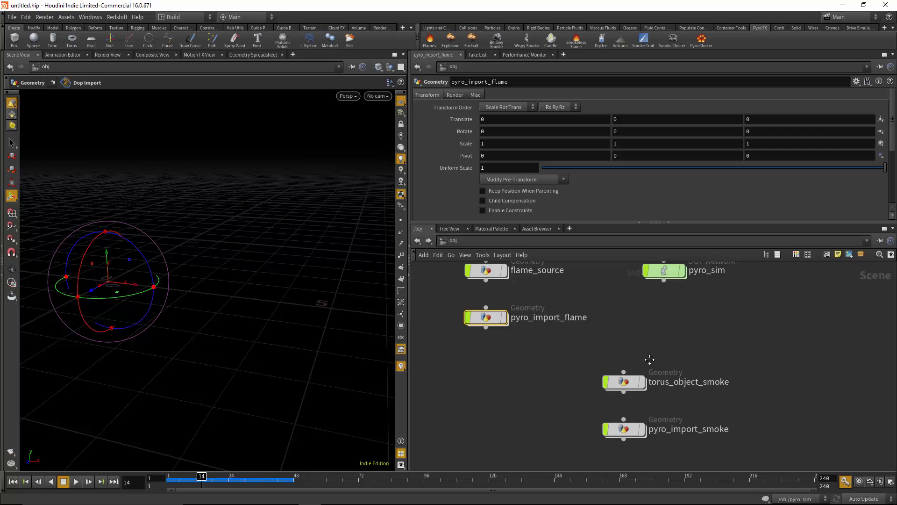
{"action": "left_click", "coordinate": [504, 317]}
{"action": "left_click", "coordinate": [642, 429]}
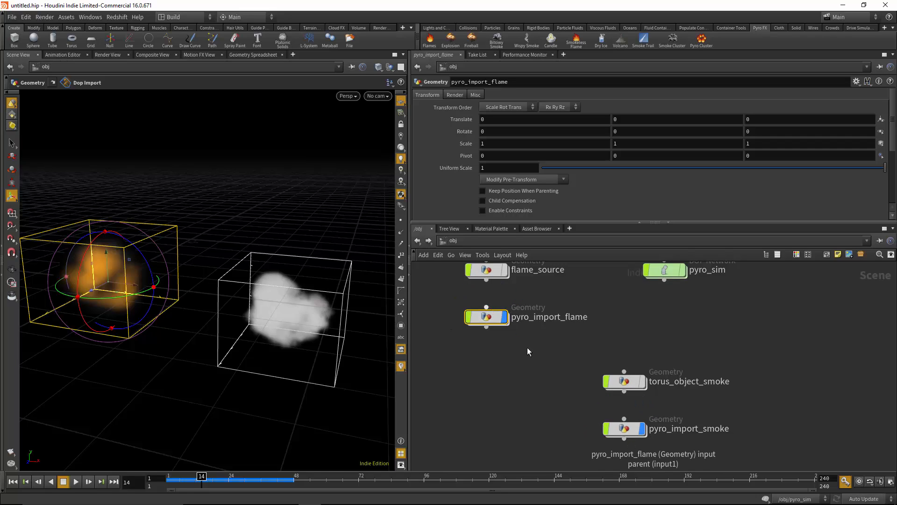
Open the pyro_import_smoke network and move its import_pyrofields node away from import_pyro_visualization
{"action": "double_click", "coordinate": [625, 431]}
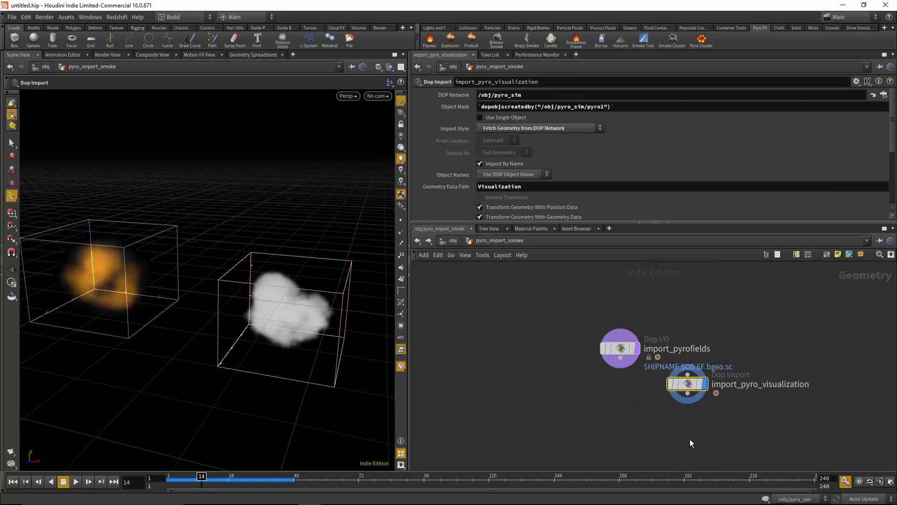
{"action": "mouse_move", "coordinate": [555, 356]}
{"action": "left_click_drag", "start_coordinate": [555, 356], "coordinate": [481, 365]}
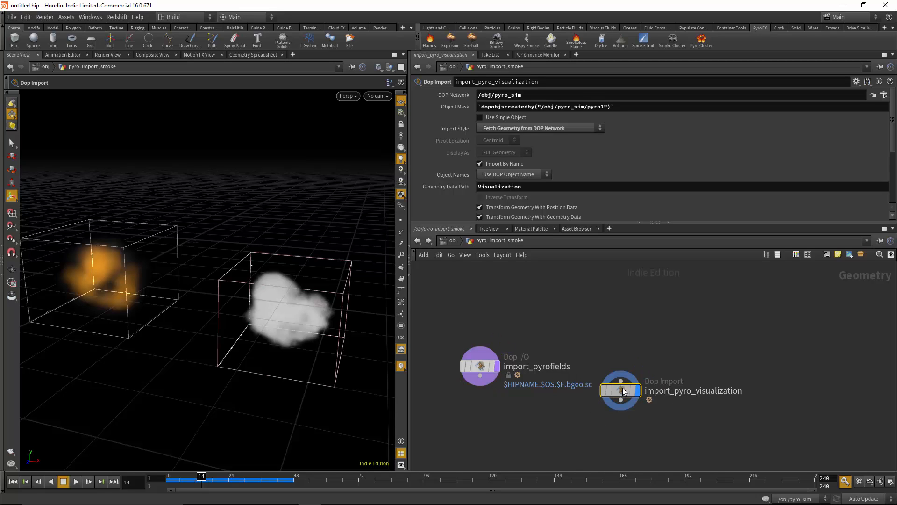
{"action": "mouse_move", "coordinate": [641, 395]}
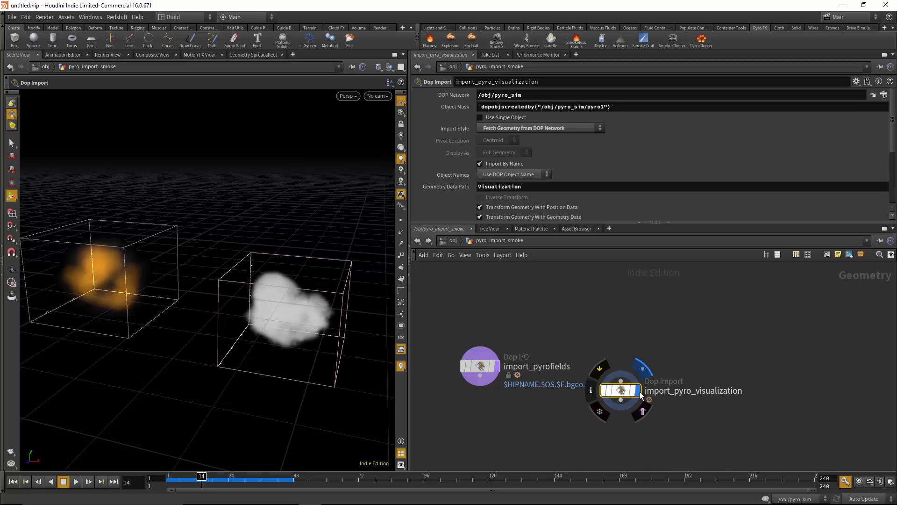
{"action": "mouse_move", "coordinate": [497, 366]}
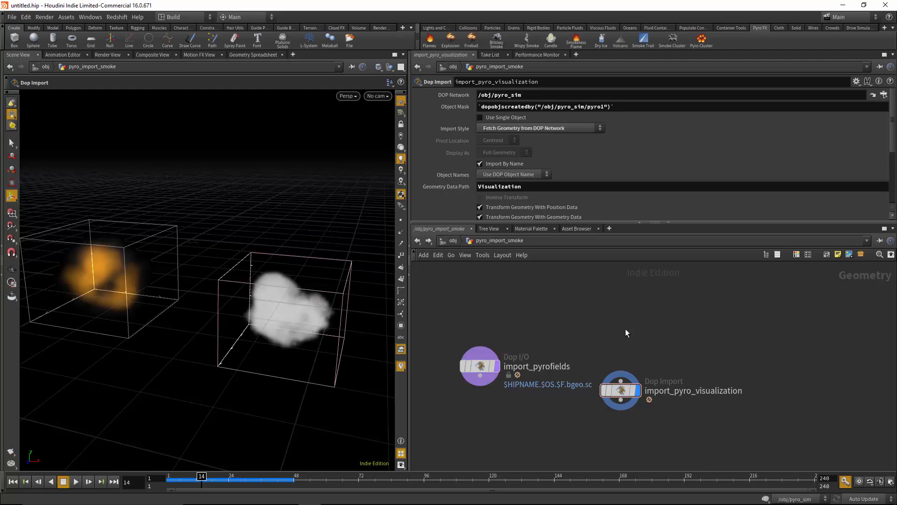
Add a Curve node to the pyro_import_smoke network, reposition it, and delete it again
{"action": "key", "text": "Tab"}
{"action": "key", "text": "Escape"}
{"action": "key", "text": "Tab"}
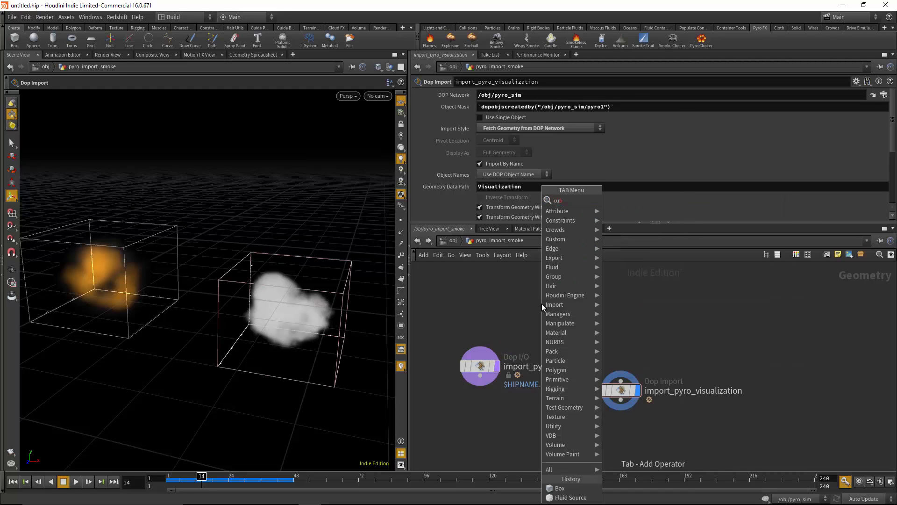
{"action": "key", "text": "Escape"}
{"action": "left_click", "coordinate": [537, 324]}
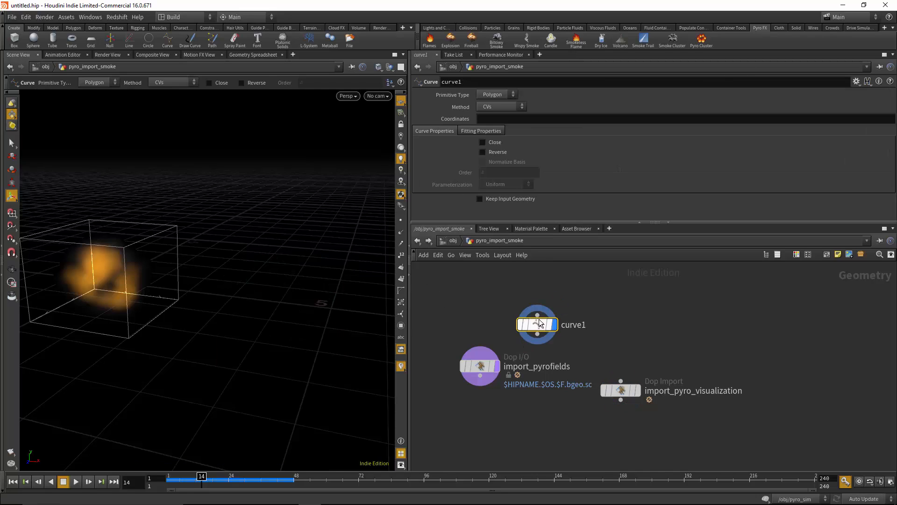
{"action": "left_click_drag", "start_coordinate": [544, 326], "coordinate": [588, 300]}
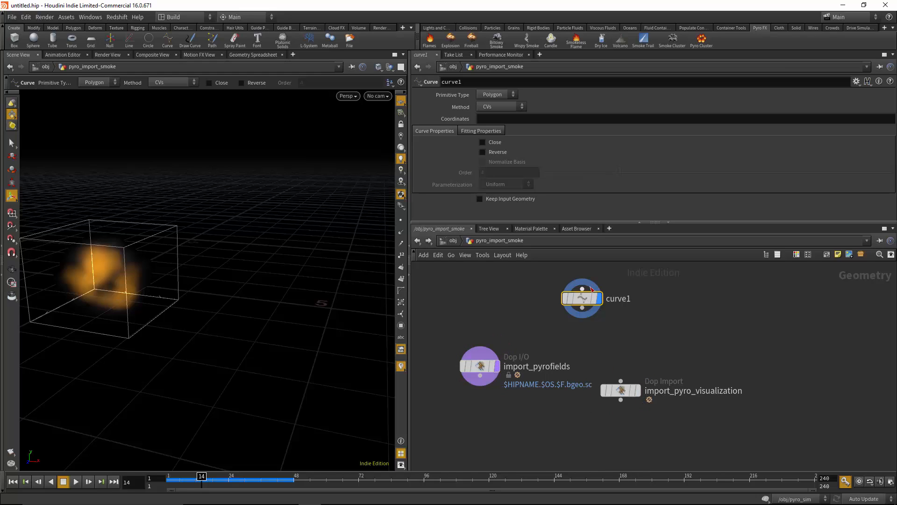
{"action": "left_click_drag", "start_coordinate": [589, 301], "coordinate": [616, 319]}
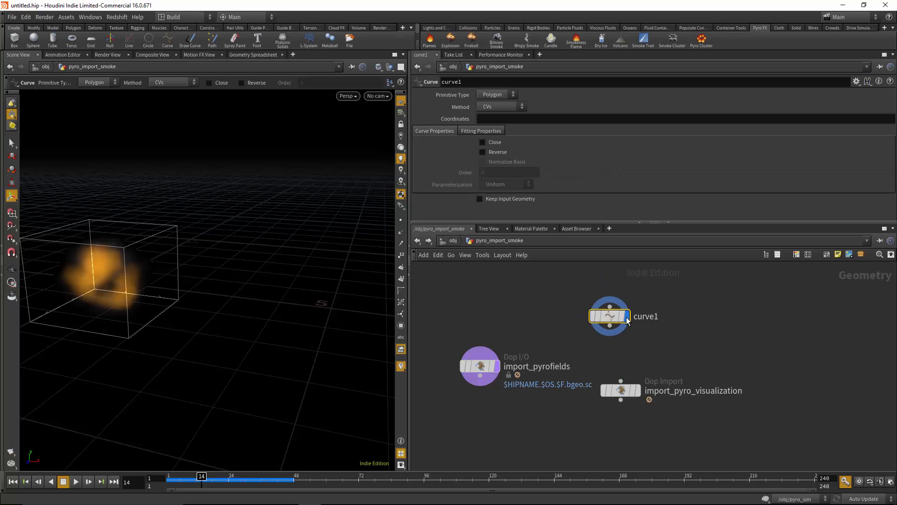
{"action": "left_click", "coordinate": [609, 317]}
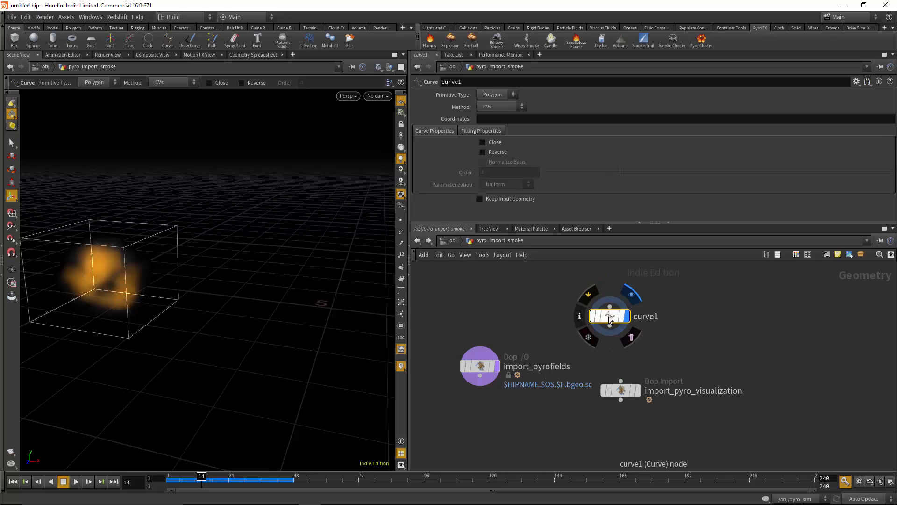
{"action": "key", "text": "Delete"}
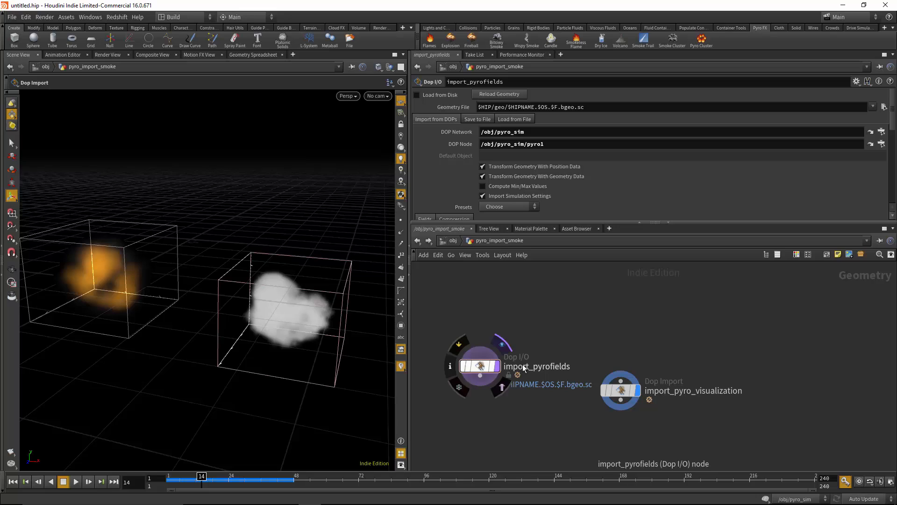
Open the pyro_import_flame network from the object level and move import_pyrofields away from import_pyro_visualization
{"action": "left_click", "coordinate": [455, 240]}
{"action": "left_click", "coordinate": [481, 320]}
{"action": "double_click", "coordinate": [482, 321]}
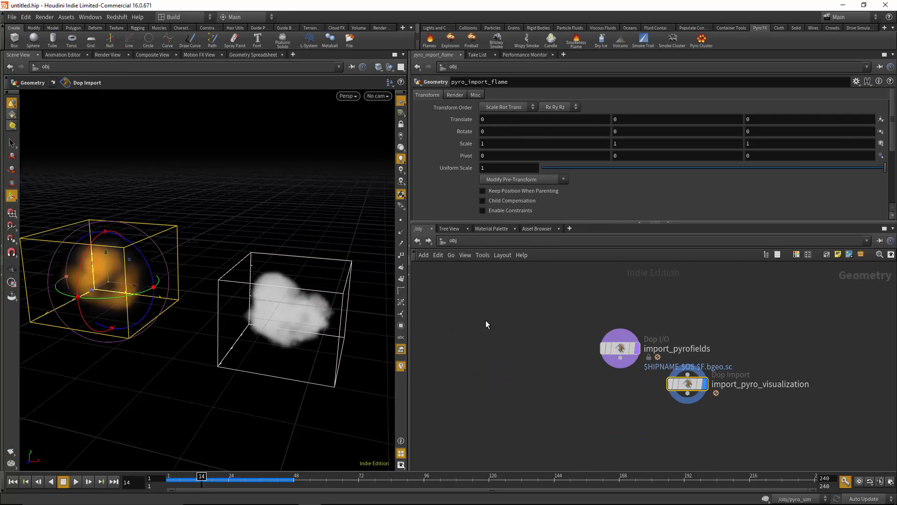
{"action": "left_click_drag", "start_coordinate": [620, 348], "coordinate": [532, 348]}
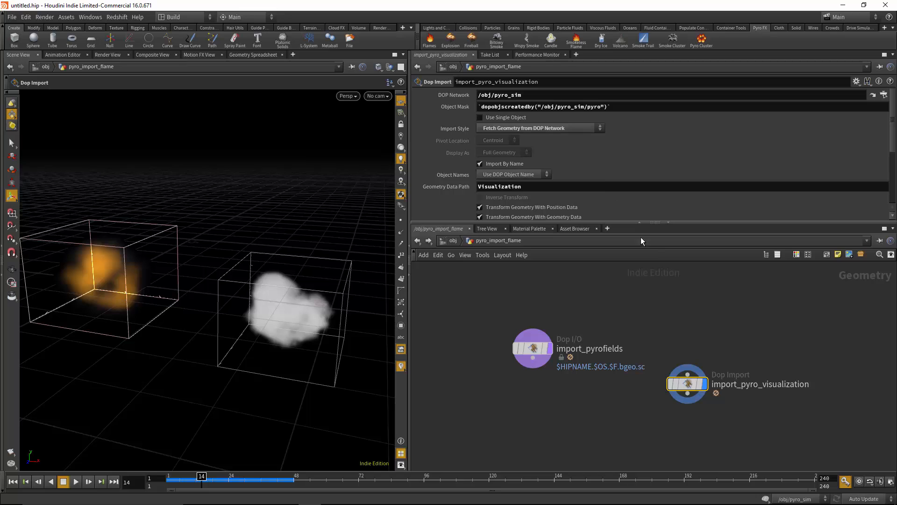
Examine the Multi field guide settings of the pyro1 smoke object inside pyro_sim, including its smoke and emission visualization
{"action": "left_click", "coordinate": [453, 240]}
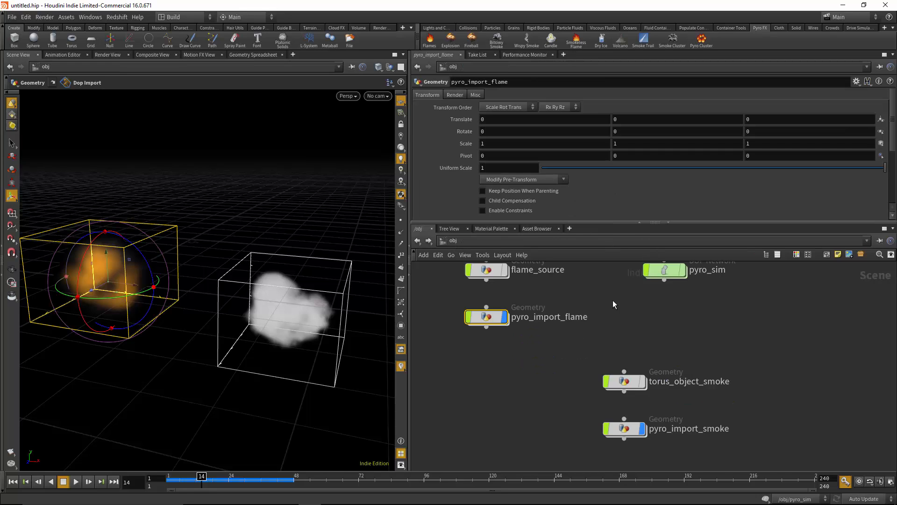
{"action": "double_click", "coordinate": [666, 296]}
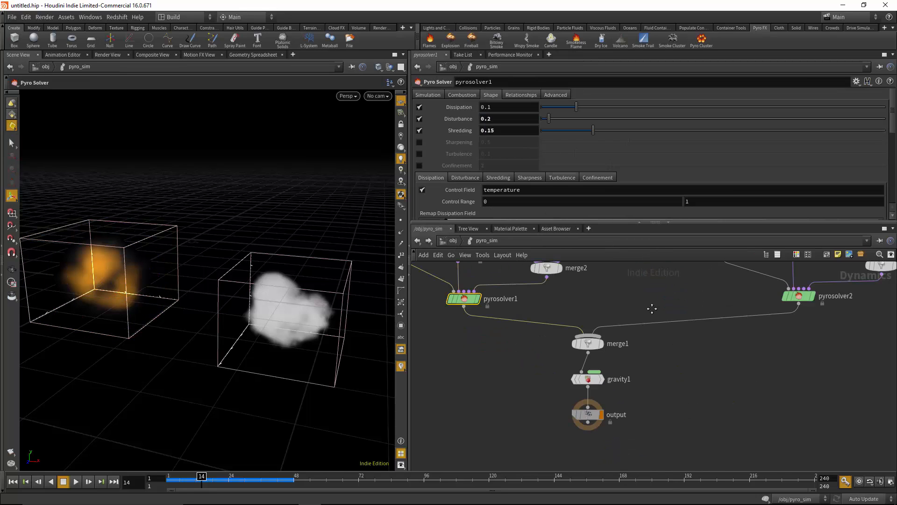
{"action": "left_click", "coordinate": [639, 327]}
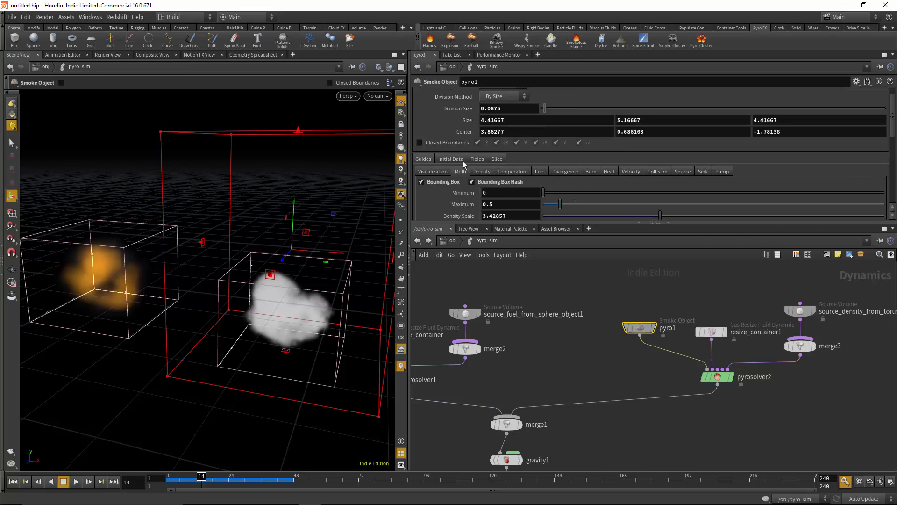
{"action": "left_click", "coordinate": [460, 172]}
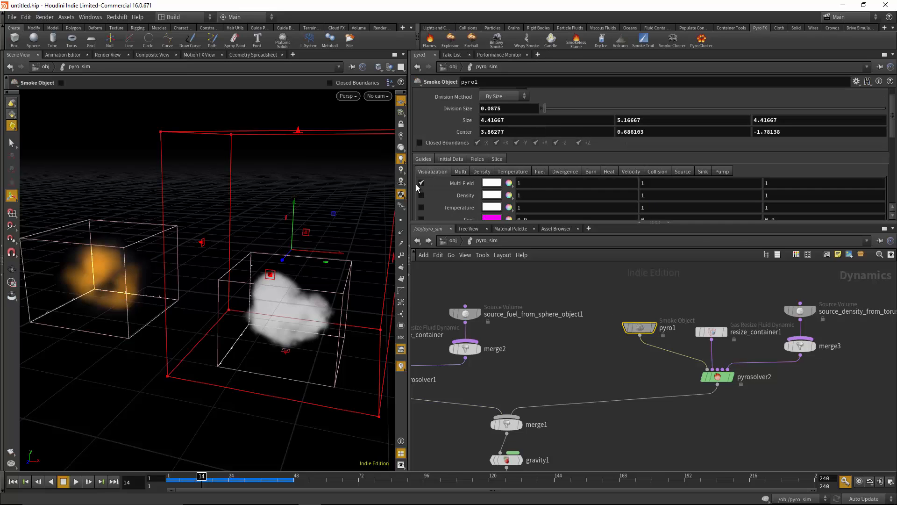
{"action": "left_click", "coordinate": [460, 172]}
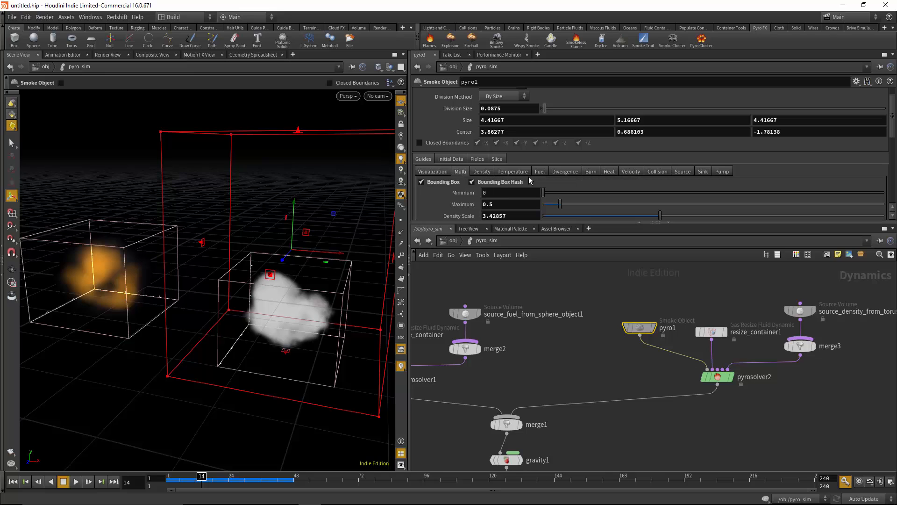
{"action": "scroll", "coordinate": [519, 165], "scroll_direction": "down", "scroll_amount": 2}
{"action": "scroll", "coordinate": [476, 177], "scroll_direction": "down", "scroll_amount": 2}
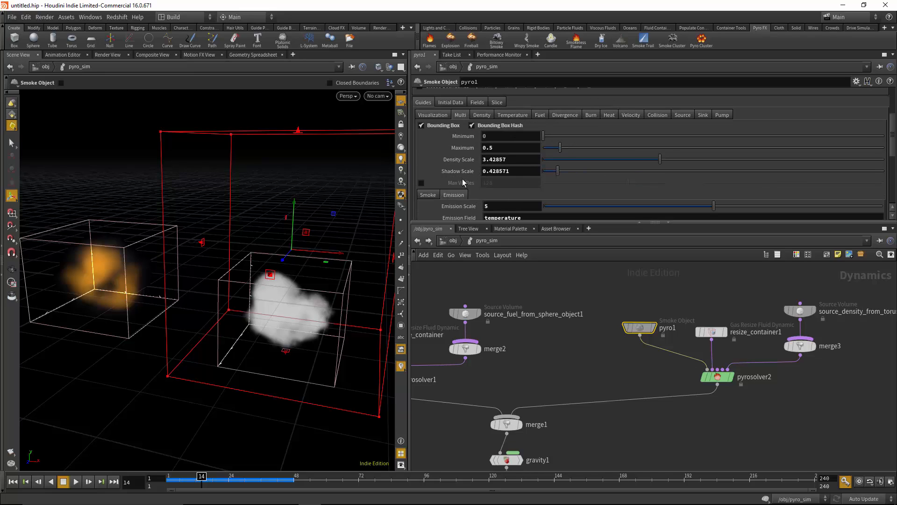
{"action": "scroll", "coordinate": [461, 178], "scroll_direction": "down", "scroll_amount": 2}
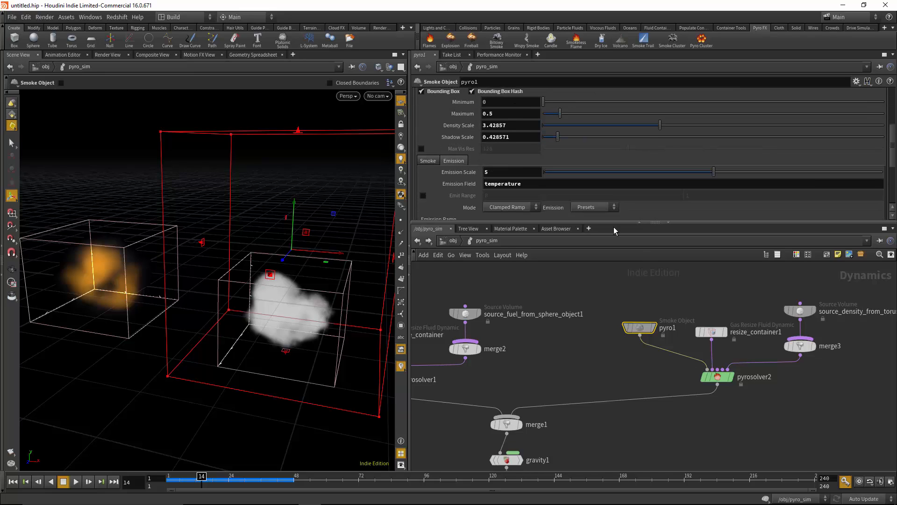
Return to the pyro_import_flame network and examine the fields to import in its import_pyrofields node
{"action": "left_click", "coordinate": [453, 241]}
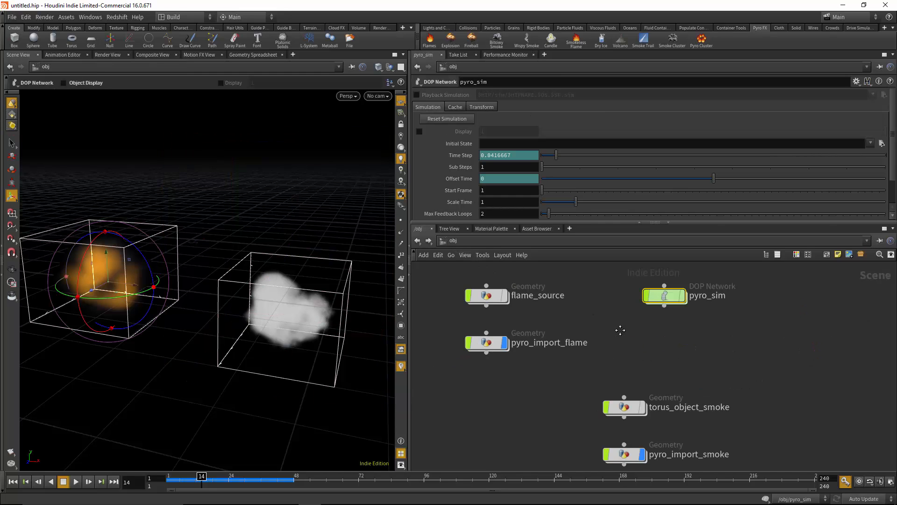
{"action": "double_click", "coordinate": [487, 304]}
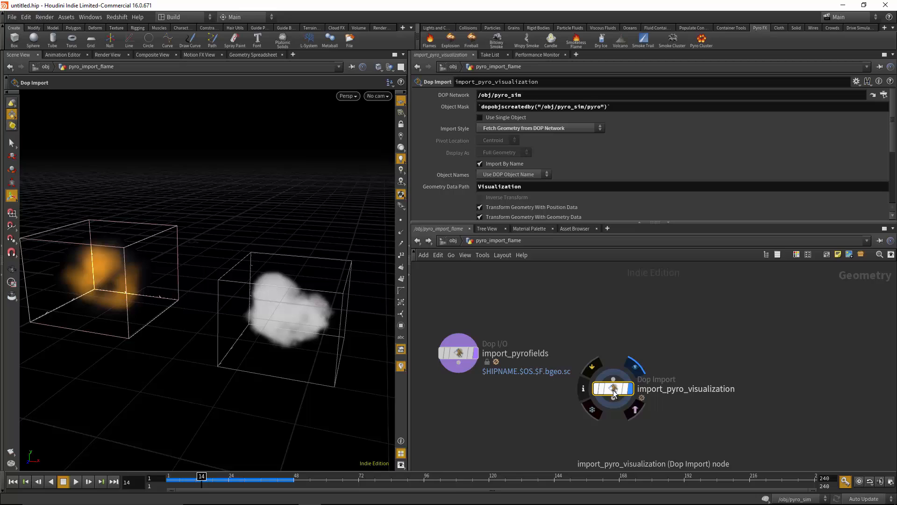
{"action": "left_click", "coordinate": [458, 353]}
{"action": "scroll", "coordinate": [562, 155], "scroll_direction": "down", "scroll_amount": 8}
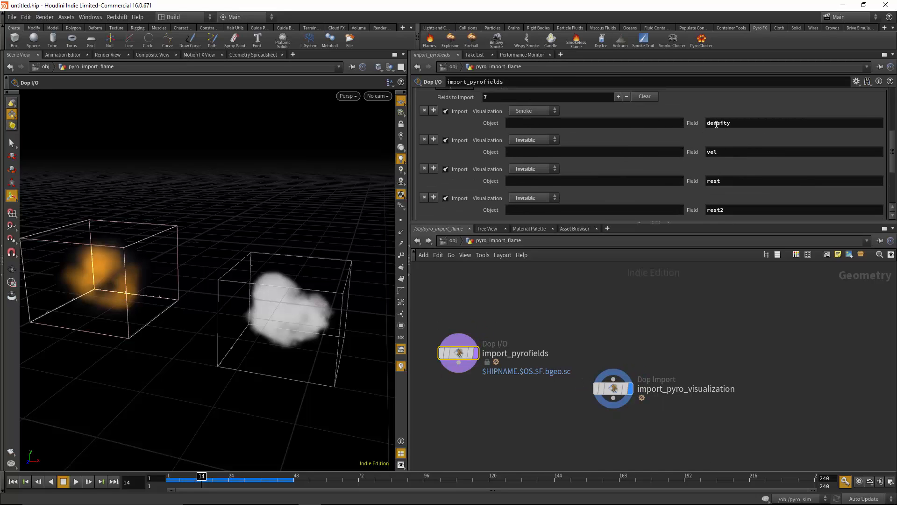
Review the import_pyrofields entries from density and vel through heat and fuel, along with the node's DOP source settings
{"action": "scroll", "coordinate": [737, 154], "scroll_direction": "down", "scroll_amount": 5}
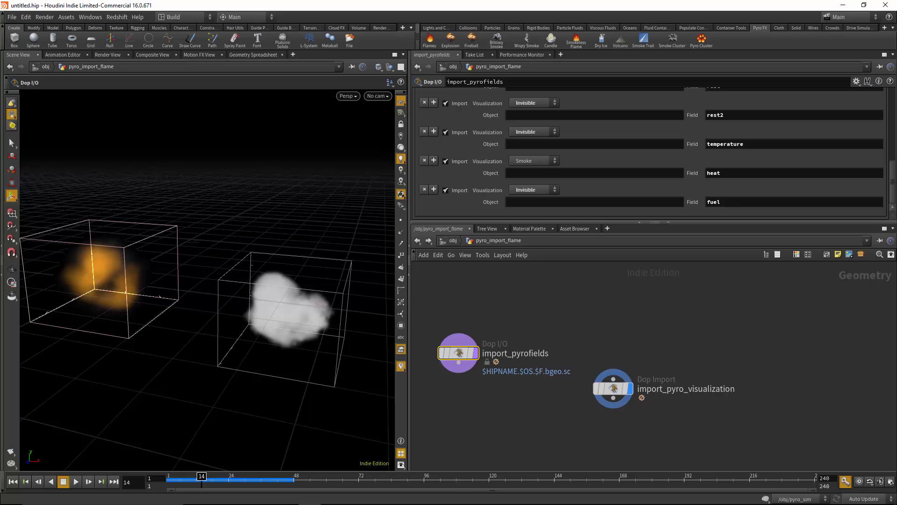
{"action": "scroll", "coordinate": [513, 127], "scroll_direction": "up", "scroll_amount": 13}
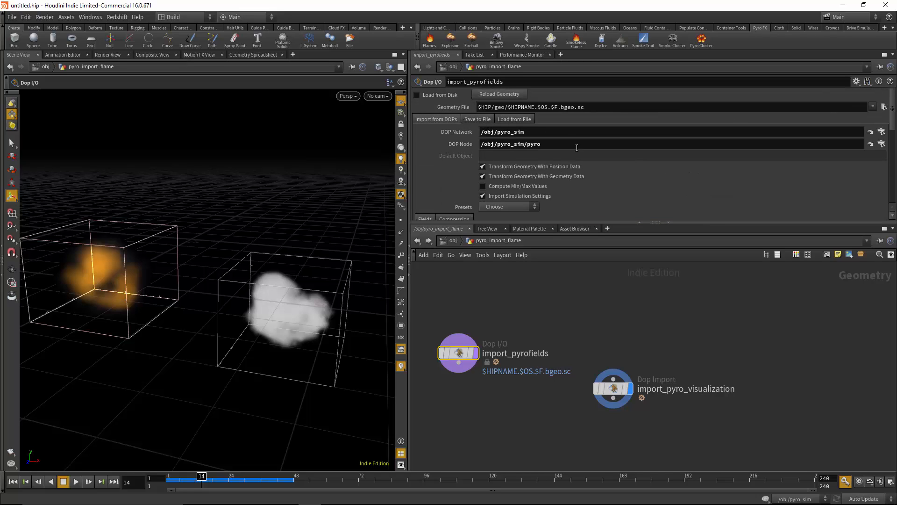
{"action": "middle_click_drag", "start_coordinate": [567, 312], "coordinate": [600, 306]}
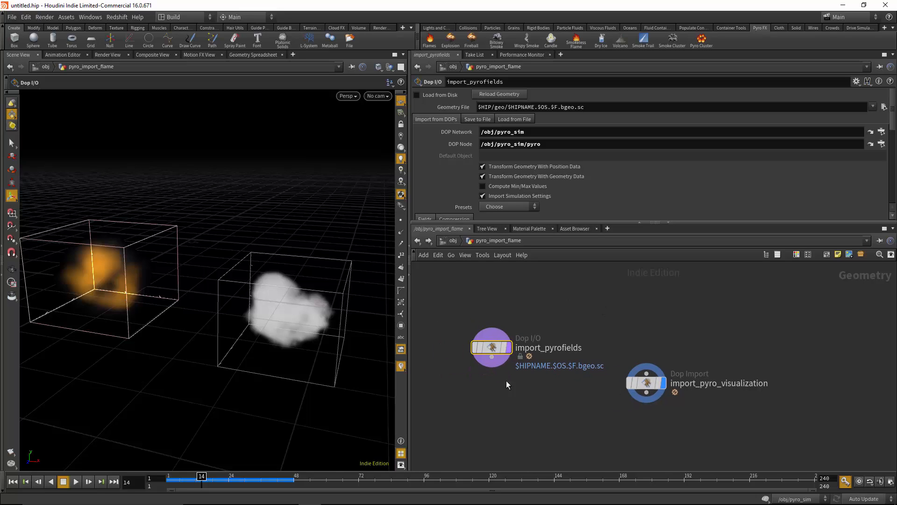
{"action": "mouse_move", "coordinate": [497, 341]}
{"action": "scroll", "coordinate": [659, 191], "scroll_direction": "down", "scroll_amount": 3}
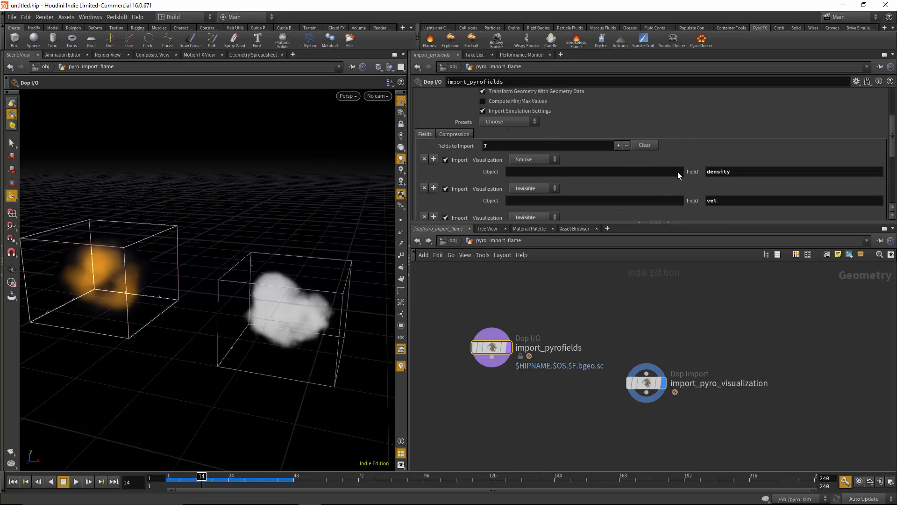
{"action": "scroll", "coordinate": [677, 176], "scroll_direction": "down", "scroll_amount": 2}
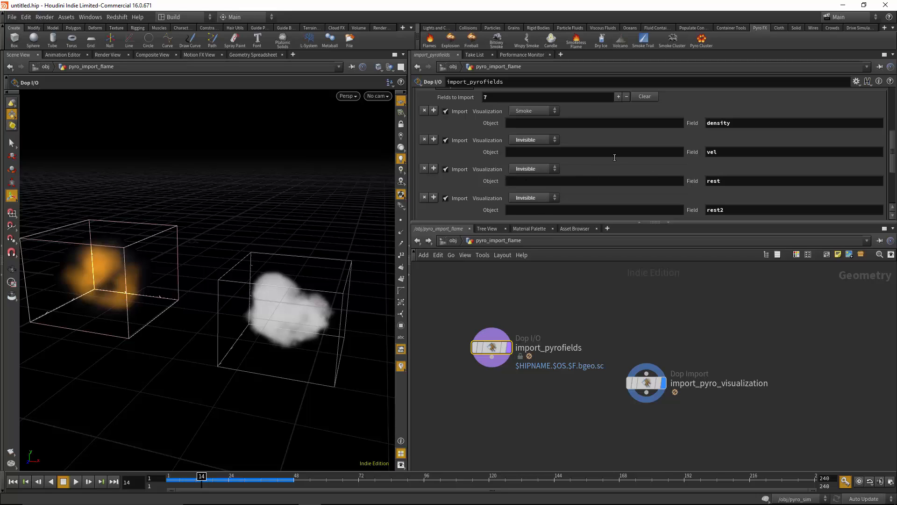
Open the pyro_sim DOP network from the object level and select the flame's pyro smoke object
{"action": "left_click", "coordinate": [451, 241]}
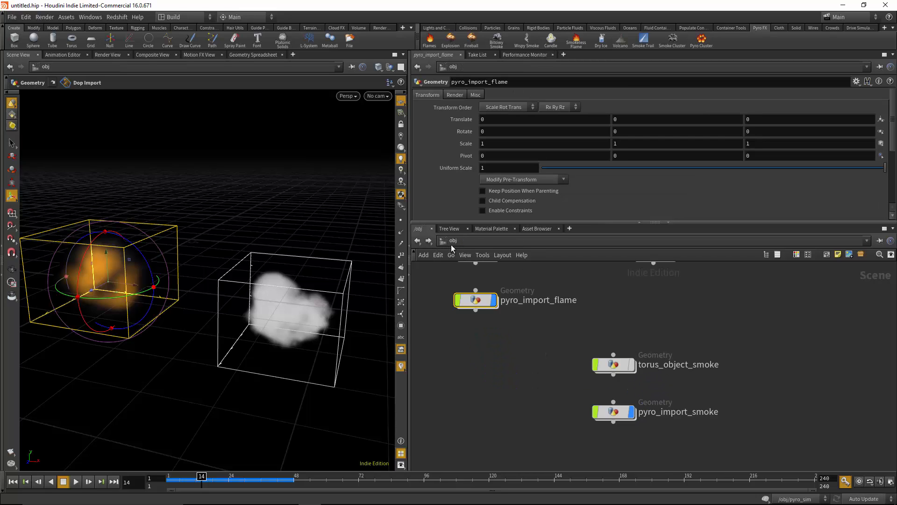
{"action": "double_click", "coordinate": [645, 344]}
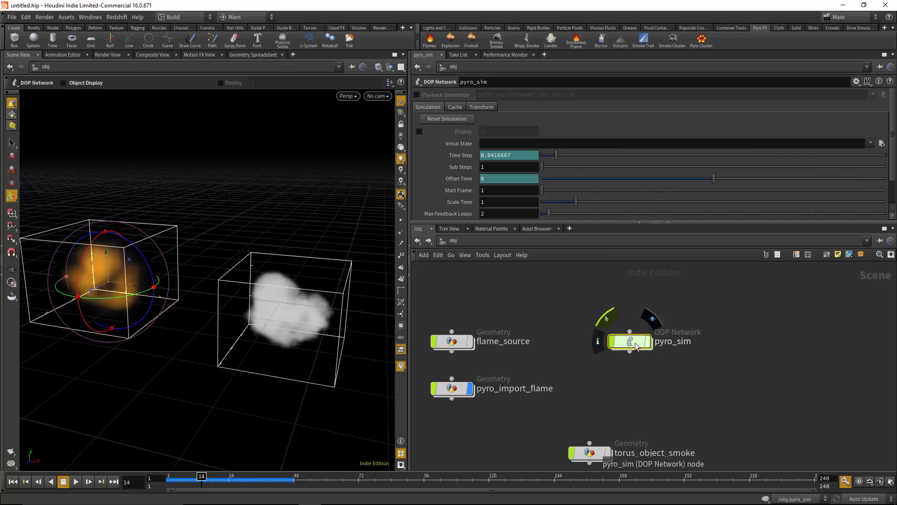
{"action": "middle_click_drag", "start_coordinate": [591, 321], "coordinate": [590, 300]}
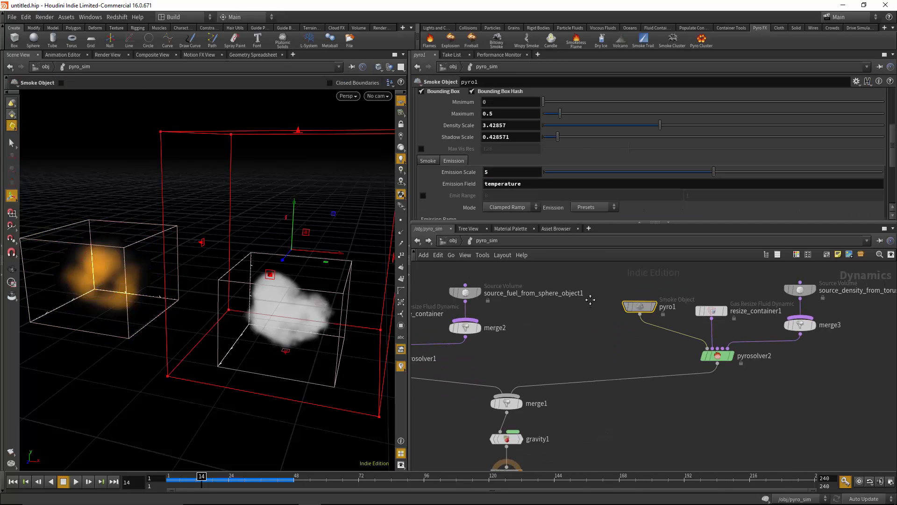
{"action": "middle_click_drag", "start_coordinate": [670, 313], "coordinate": [798, 308]}
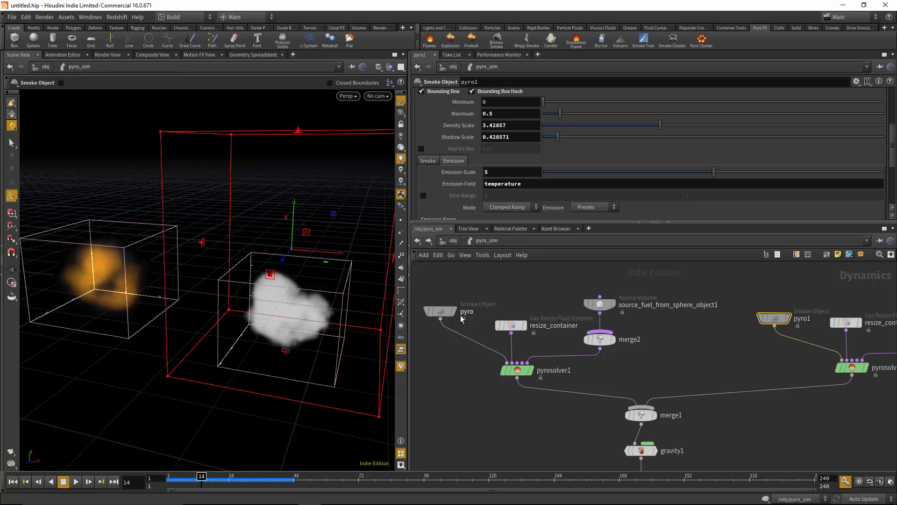
{"action": "left_click", "coordinate": [440, 311]}
{"action": "middle_click_drag", "start_coordinate": [502, 295], "coordinate": [538, 297]}
{"action": "middle_click_drag", "start_coordinate": [182, 286], "coordinate": [235, 310], "text": "alt"}
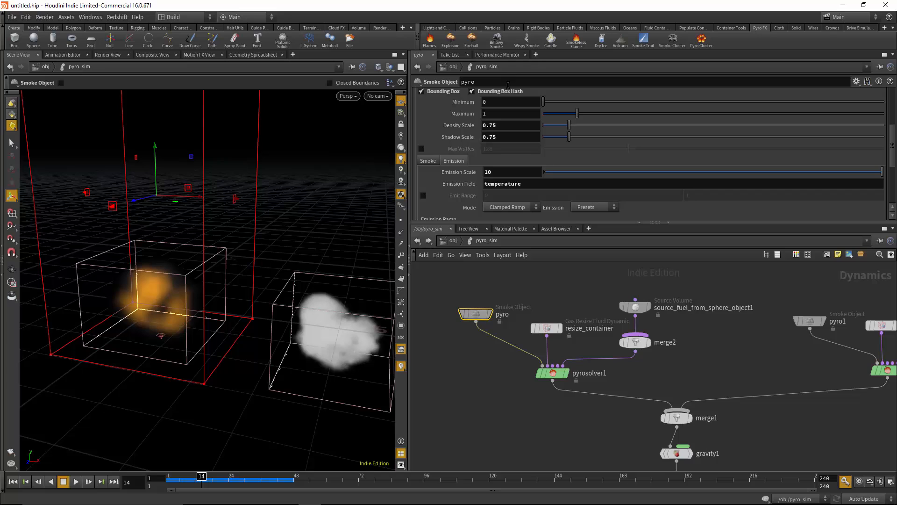
Check the pyro object's emission guide settings and enable the Velocity field in its guide visualization
{"action": "scroll", "coordinate": [504, 183], "scroll_direction": "down", "scroll_amount": 2}
{"action": "scroll", "coordinate": [504, 182], "scroll_direction": "down", "scroll_amount": 3}
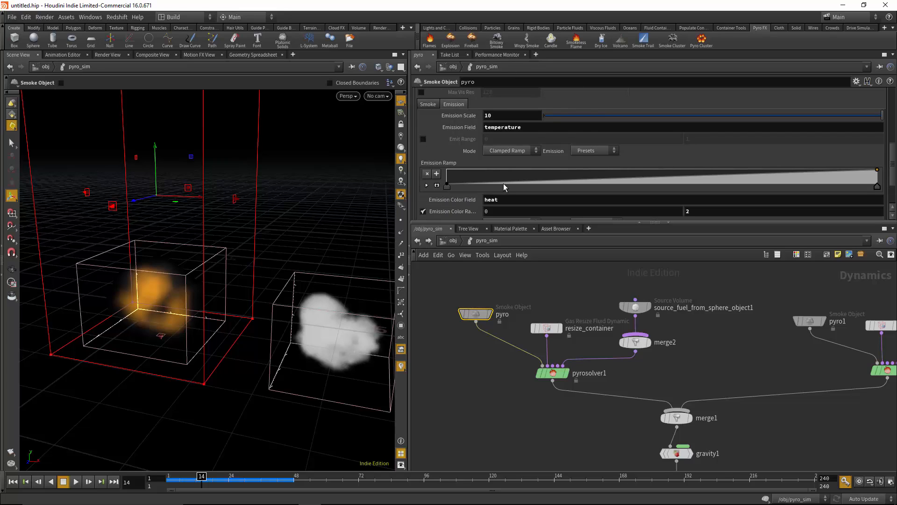
{"action": "scroll", "coordinate": [498, 150], "scroll_direction": "up", "scroll_amount": 10}
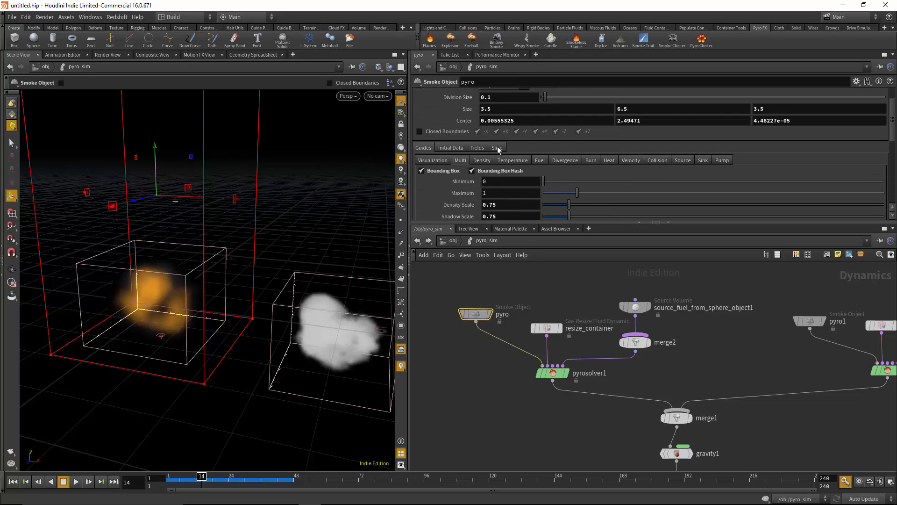
{"action": "left_click", "coordinate": [433, 161]}
{"action": "scroll", "coordinate": [493, 187], "scroll_direction": "down", "scroll_amount": 1}
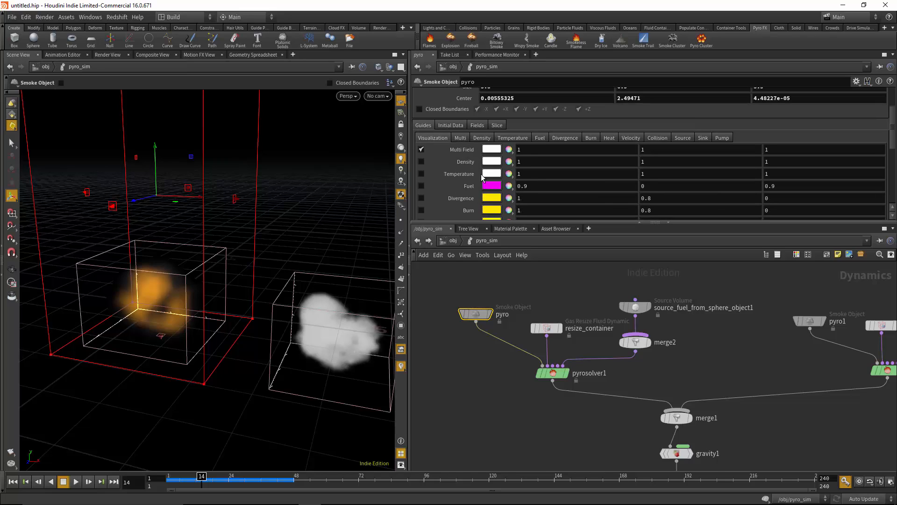
{"action": "scroll", "coordinate": [507, 189], "scroll_direction": "down", "scroll_amount": 2}
{"action": "scroll", "coordinate": [509, 190], "scroll_direction": "down", "scroll_amount": 1}
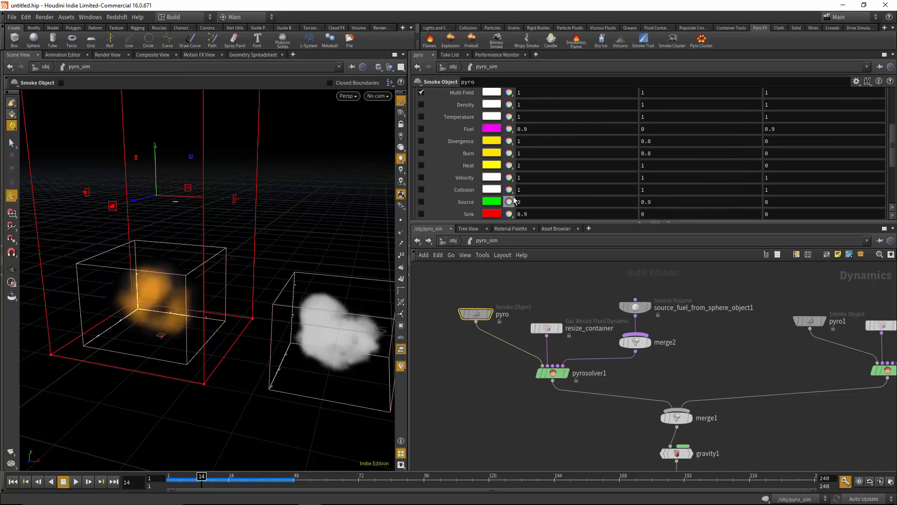
{"action": "left_click", "coordinate": [421, 177]}
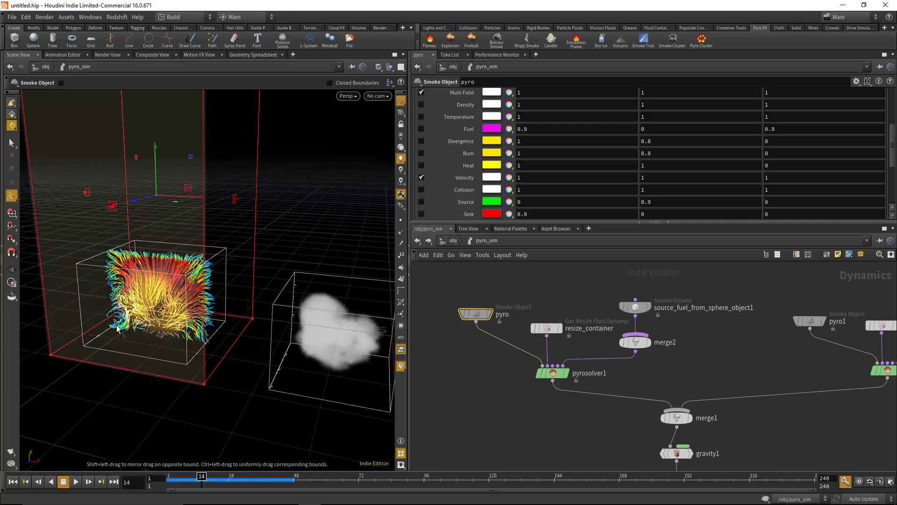
Examine the velocity streamers around the flame in the viewport, up close and from several angles
{"action": "right_click_drag", "start_coordinate": [180, 290], "coordinate": [219, 310], "text": "alt"}
{"action": "left_click_drag", "start_coordinate": [219, 310], "coordinate": [267, 304], "text": "alt"}
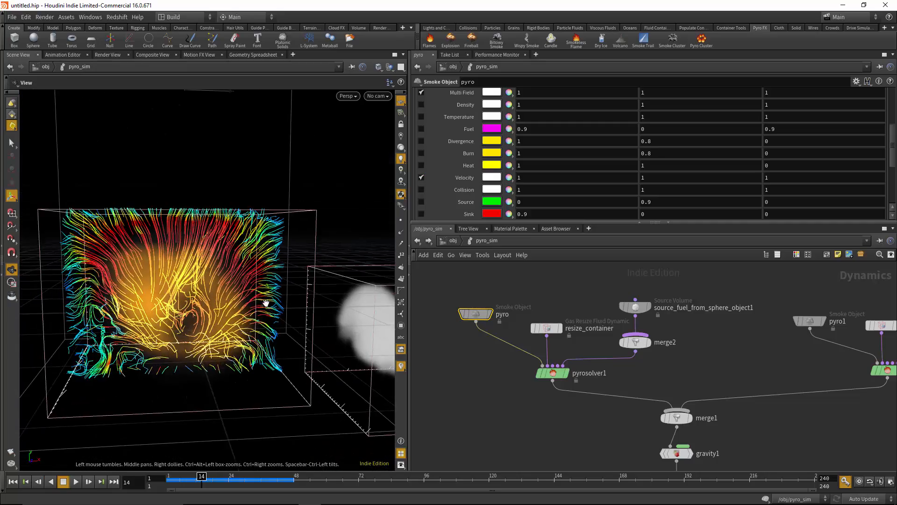
{"action": "middle_click_drag", "start_coordinate": [267, 303], "coordinate": [296, 291], "text": "alt"}
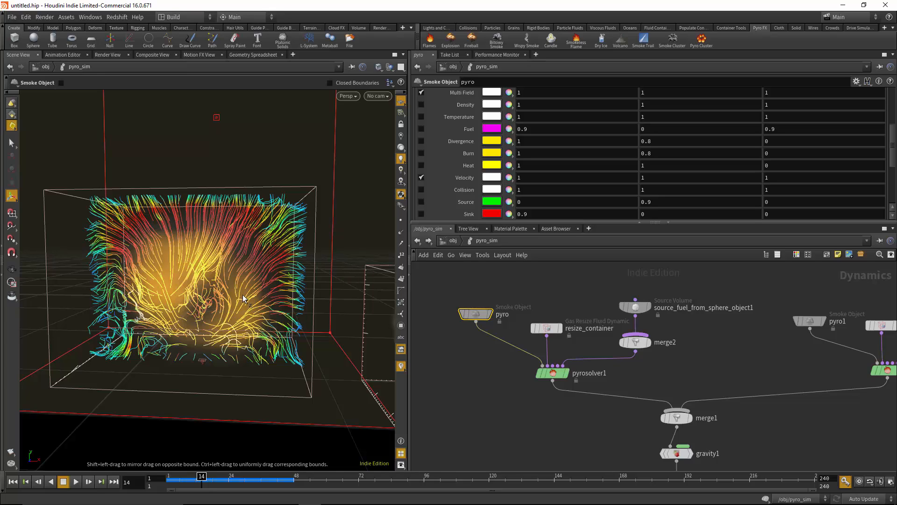
{"action": "key", "text": "Escape"}
{"action": "mouse_move", "coordinate": [245, 298]}
{"action": "left_mouse_down"}
{"action": "mouse_move", "coordinate": [159, 318]}
{"action": "mouse_move", "coordinate": [252, 312]}
{"action": "left_mouse_up"}
{"action": "right_click_drag", "start_coordinate": [251, 312], "coordinate": [232, 316]}
{"action": "middle_click_drag", "start_coordinate": [232, 317], "coordinate": [220, 293]}
{"action": "key", "text": "Return"}
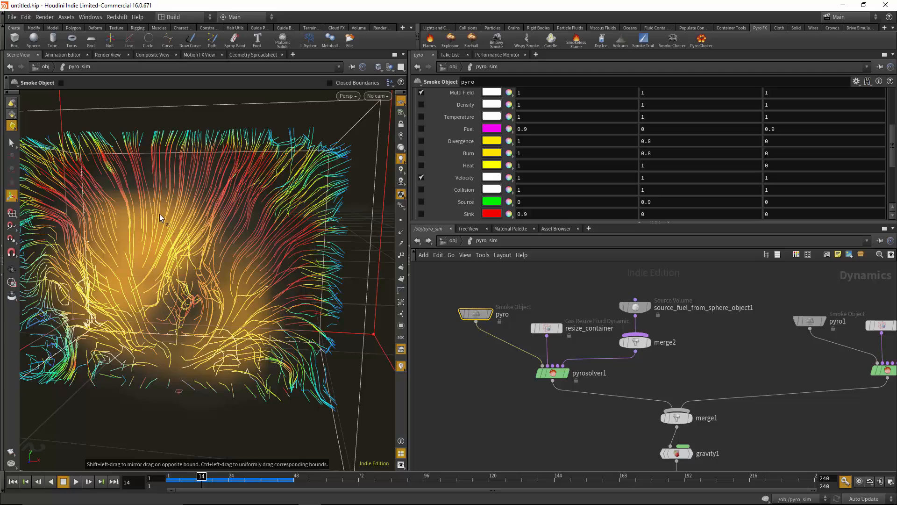
{"action": "middle_click_drag", "start_coordinate": [160, 218], "coordinate": [161, 245], "text": "alt"}
{"action": "left_click_drag", "start_coordinate": [161, 245], "coordinate": [214, 292], "text": "alt"}
{"action": "left_click_drag", "start_coordinate": [288, 335], "coordinate": [234, 358], "text": "alt"}
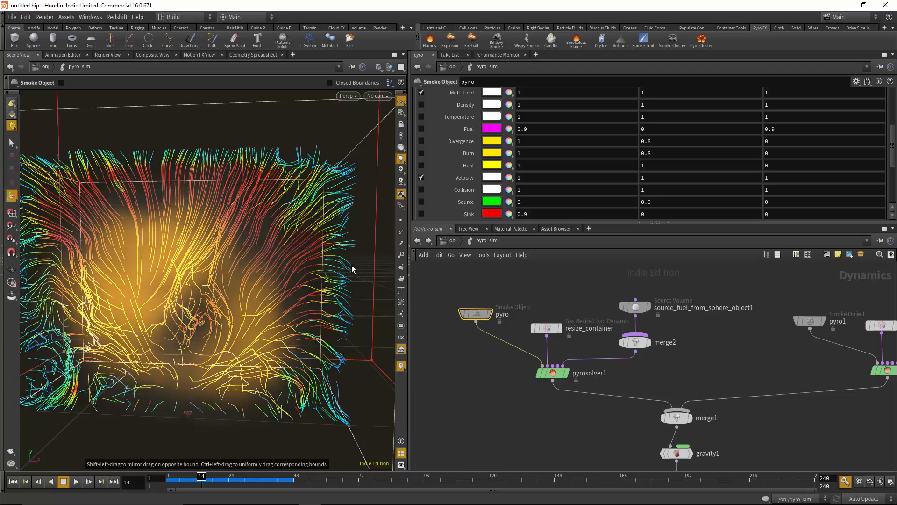
{"action": "mouse_move", "coordinate": [478, 353]}
{"action": "middle_mouse_down"}
{"action": "mouse_move", "coordinate": [473, 360]}
{"action": "mouse_move", "coordinate": [474, 352]}
{"action": "middle_mouse_up"}
Try the Use Smoke display in the pyro object's Velocity guide settings and turn it off again
{"action": "scroll", "coordinate": [545, 134], "scroll_direction": "up", "scroll_amount": 3}
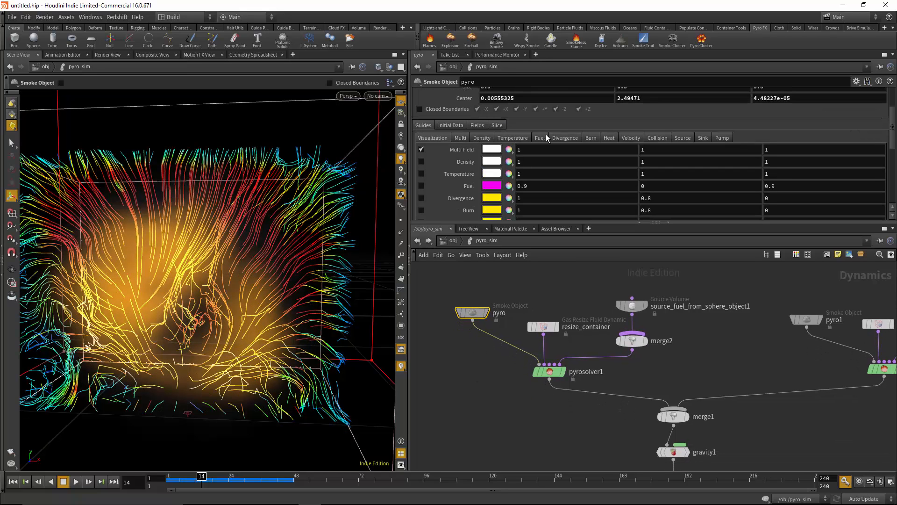
{"action": "left_click", "coordinate": [631, 137]}
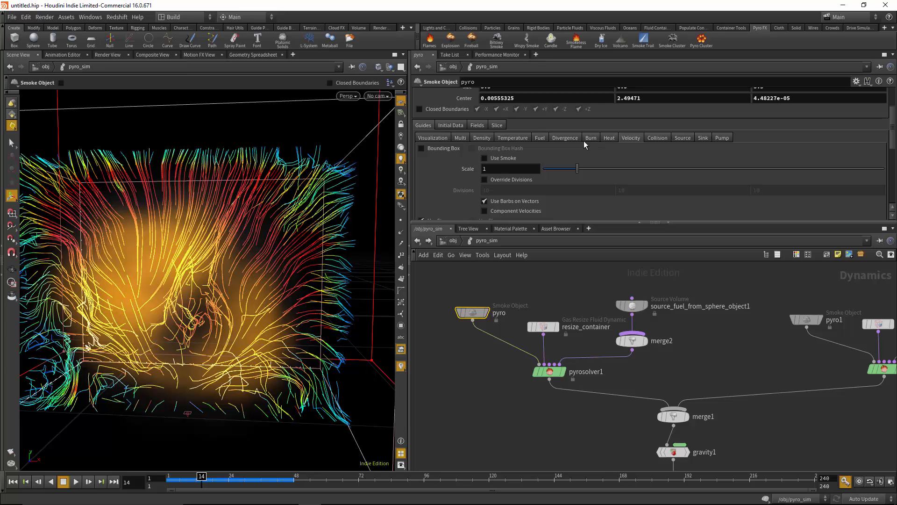
{"action": "left_click", "coordinate": [502, 158]}
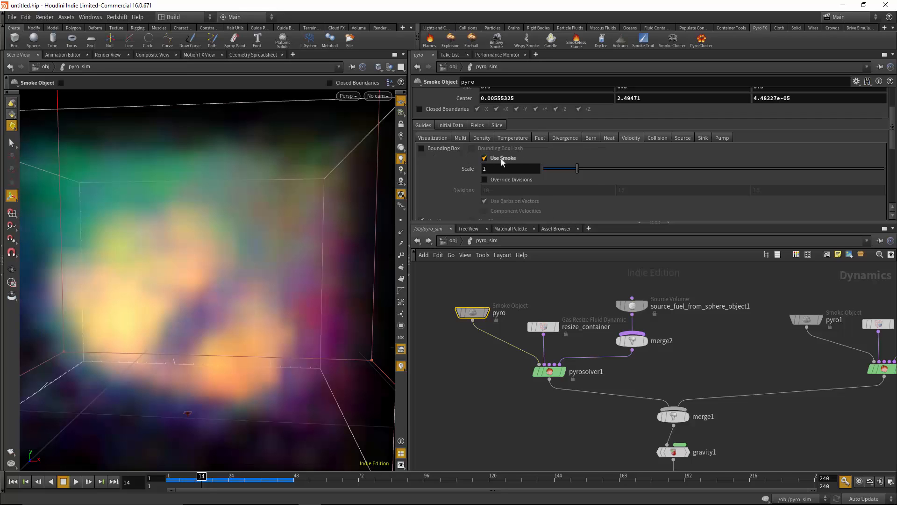
{"action": "left_click_drag", "start_coordinate": [277, 283], "coordinate": [176, 234]}
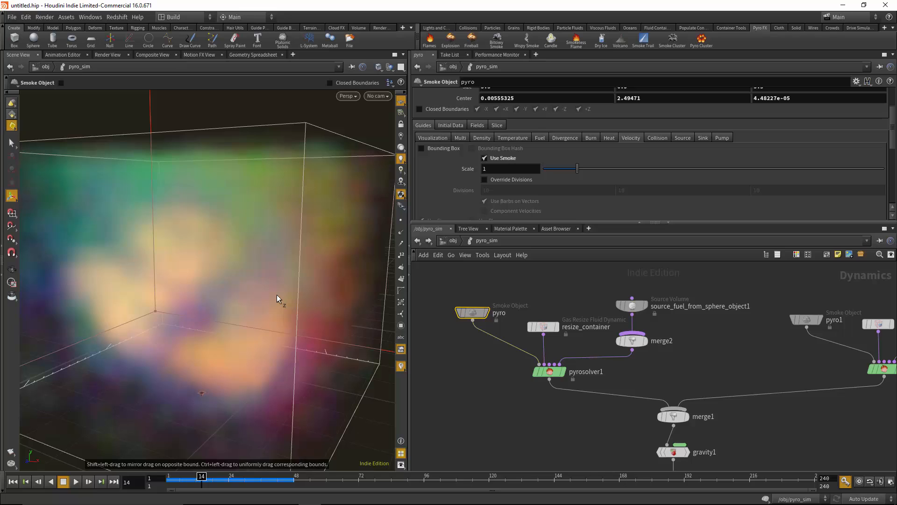
{"action": "left_click", "coordinate": [485, 158]}
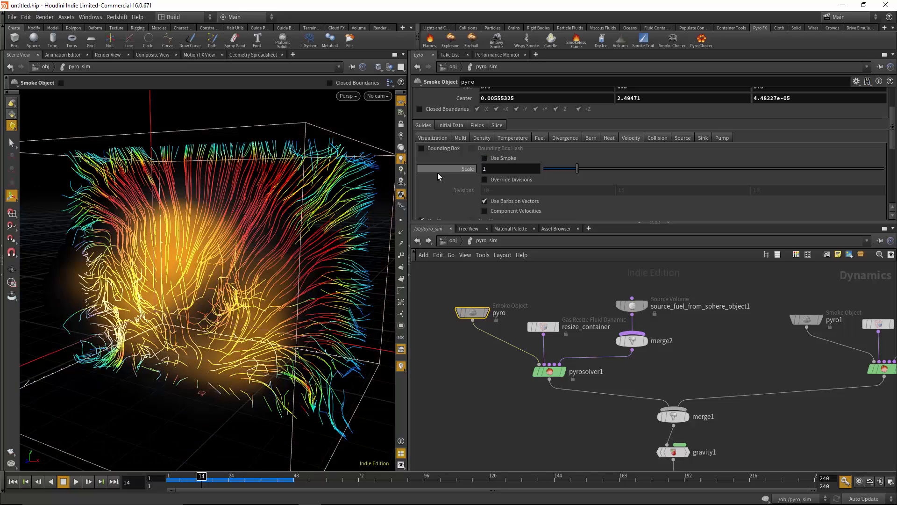
Set the velocity streamers' Plane Position to about -0.029 and inspect the slice from different angles
{"action": "scroll", "coordinate": [551, 179], "scroll_direction": "down", "scroll_amount": 4}
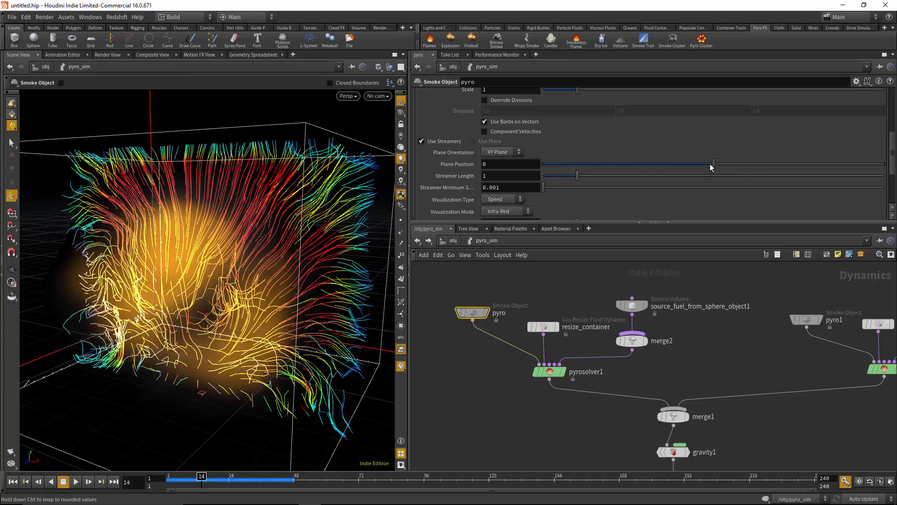
{"action": "left_click_drag", "start_coordinate": [713, 163], "coordinate": [694, 163]}
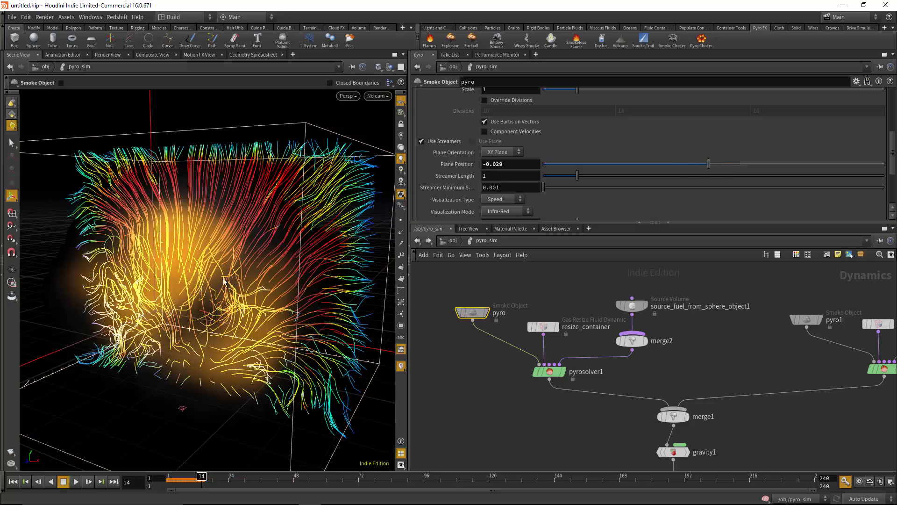
{"action": "key", "text": "Escape"}
{"action": "left_click_drag", "start_coordinate": [271, 277], "coordinate": [386, 252]}
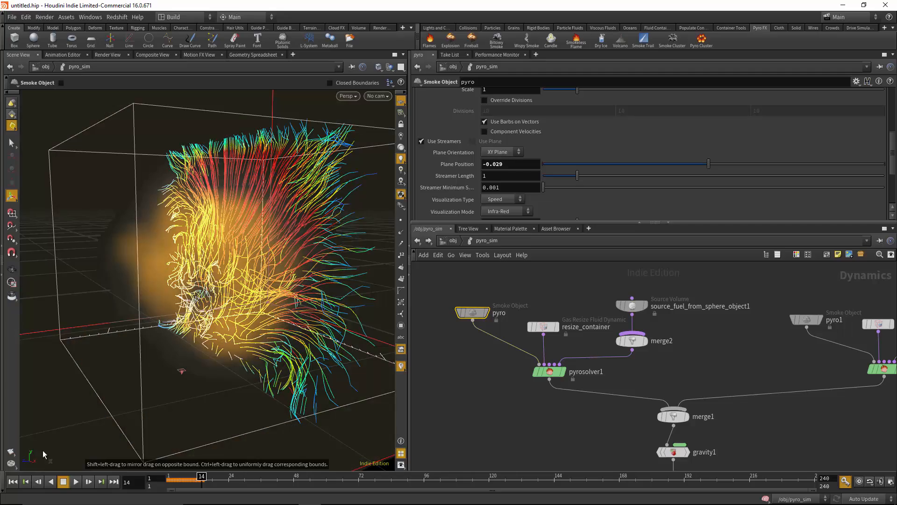
{"action": "left_click_drag", "start_coordinate": [180, 308], "coordinate": [243, 239], "text": "alt"}
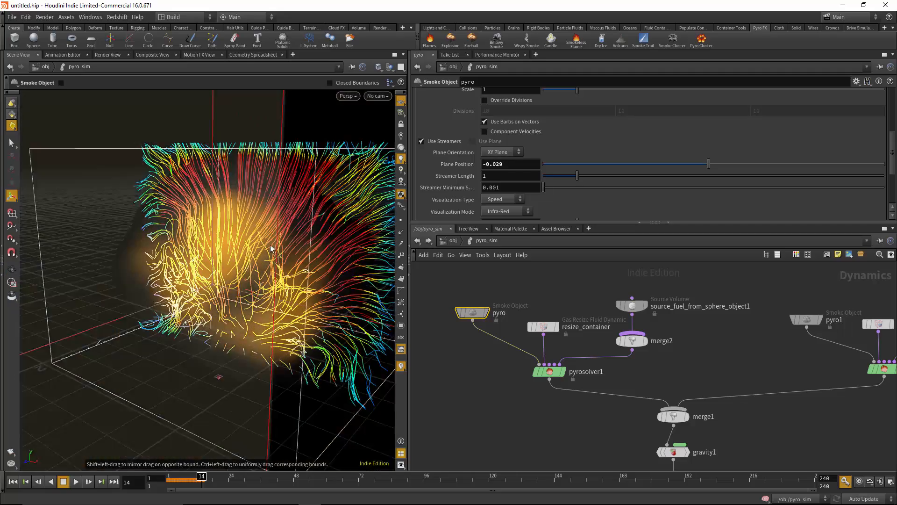
{"action": "left_click_drag", "start_coordinate": [290, 304], "coordinate": [166, 310], "text": "alt"}
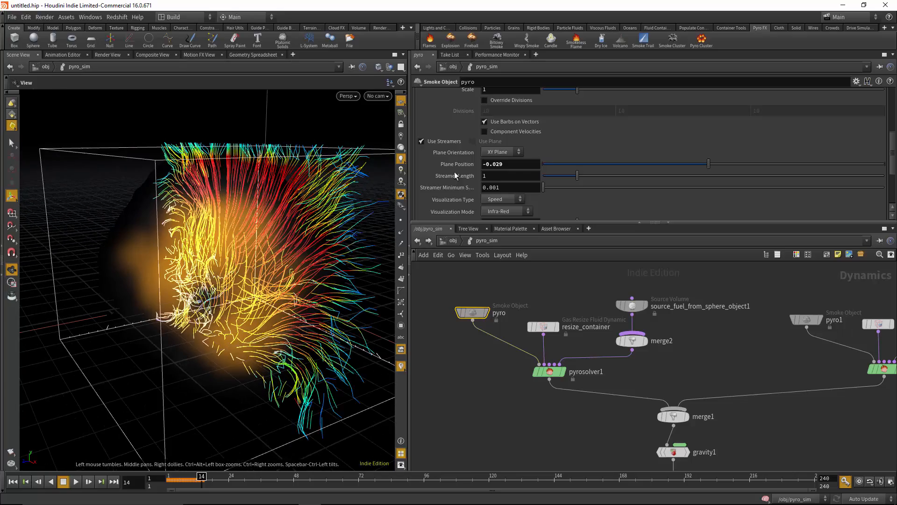
Set the velocity guide's Plane Orientation to YZ Plane and its Plane Position to about -0.106
{"action": "left_click", "coordinate": [502, 151]}
{"action": "left_click", "coordinate": [496, 170]}
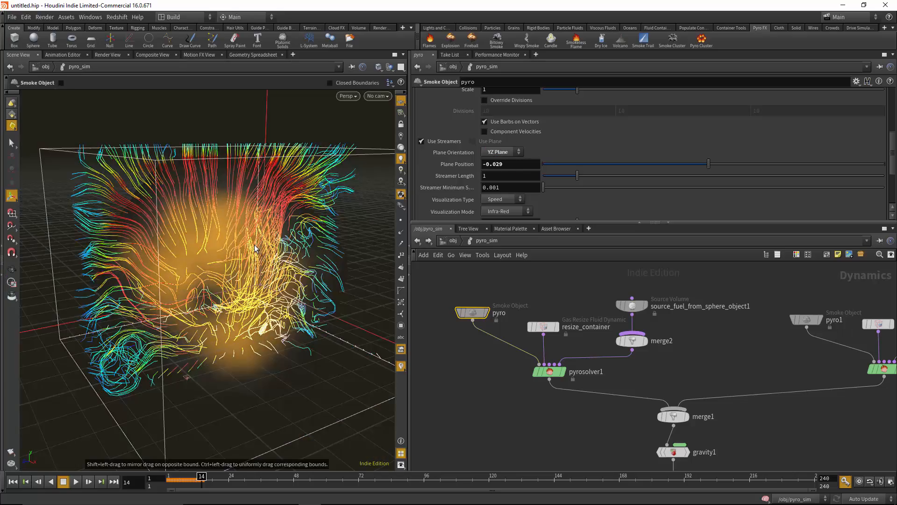
{"action": "left_click_drag", "start_coordinate": [355, 242], "coordinate": [318, 255], "text": "alt"}
{"action": "mouse_move", "coordinate": [707, 163]}
{"action": "left_mouse_down"}
{"action": "mouse_move", "coordinate": [687, 164]}
{"action": "mouse_move", "coordinate": [695, 163]}
{"action": "left_mouse_up"}
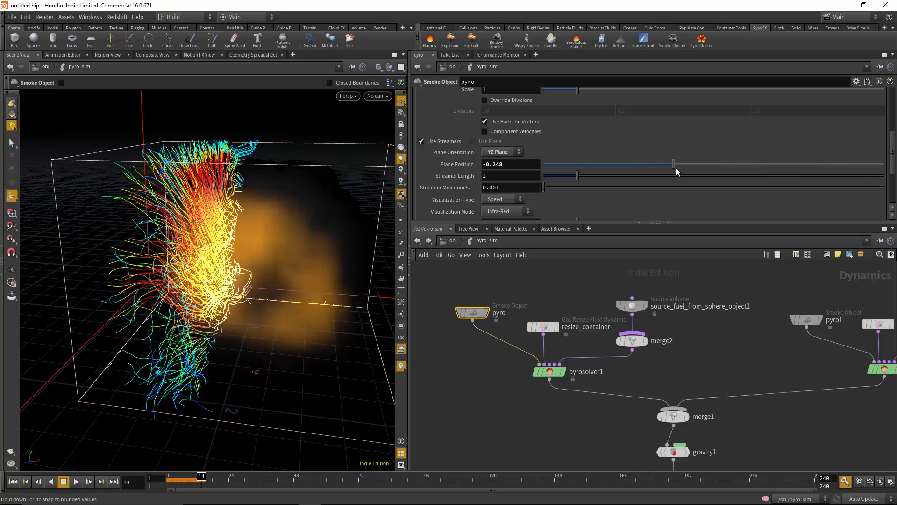
Set the velocity guide's Plane Orientation to ZX Plane and its Plane Position to about -0.021, and inspect the streamers
{"action": "left_click", "coordinate": [518, 153]}
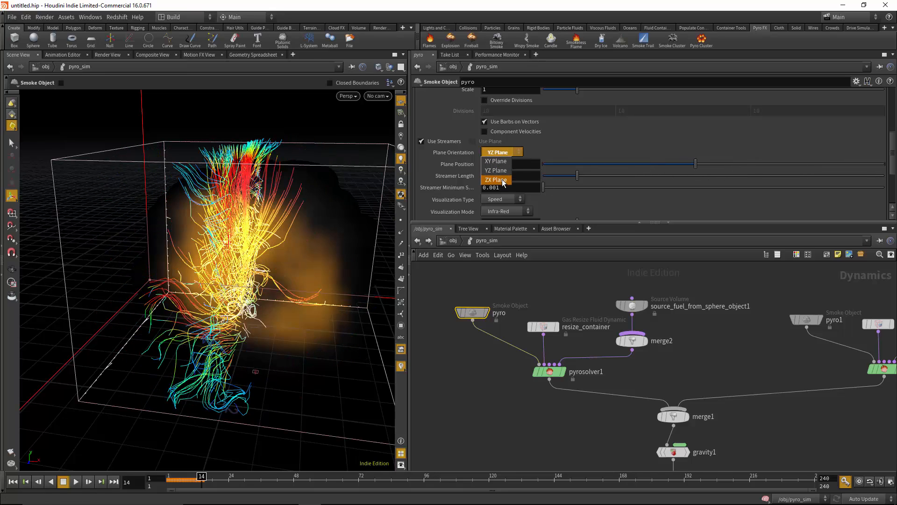
{"action": "left_click", "coordinate": [496, 180]}
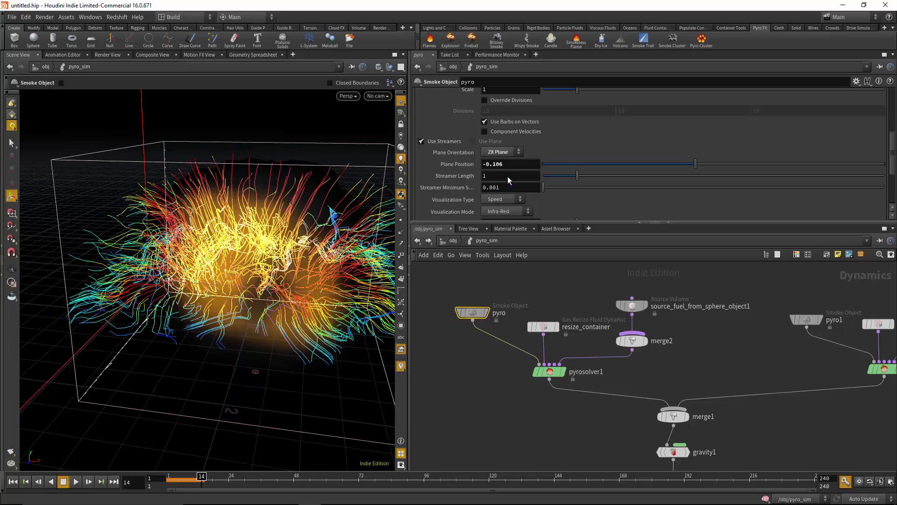
{"action": "mouse_move", "coordinate": [703, 164]}
{"action": "left_mouse_down"}
{"action": "mouse_move", "coordinate": [655, 168]}
{"action": "mouse_move", "coordinate": [742, 165]}
{"action": "mouse_move", "coordinate": [612, 171]}
{"action": "mouse_move", "coordinate": [710, 169]}
{"action": "left_mouse_up"}
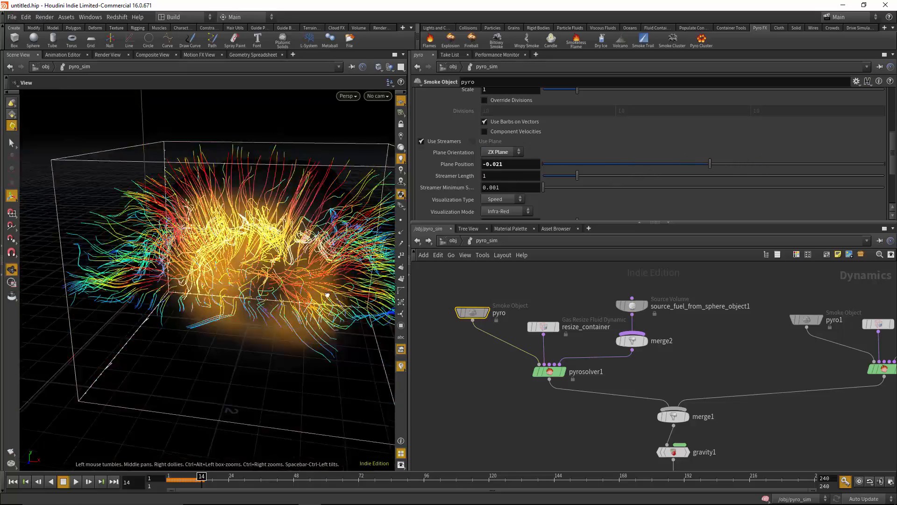
{"action": "left_click_drag", "start_coordinate": [219, 304], "coordinate": [295, 293], "text": "alt"}
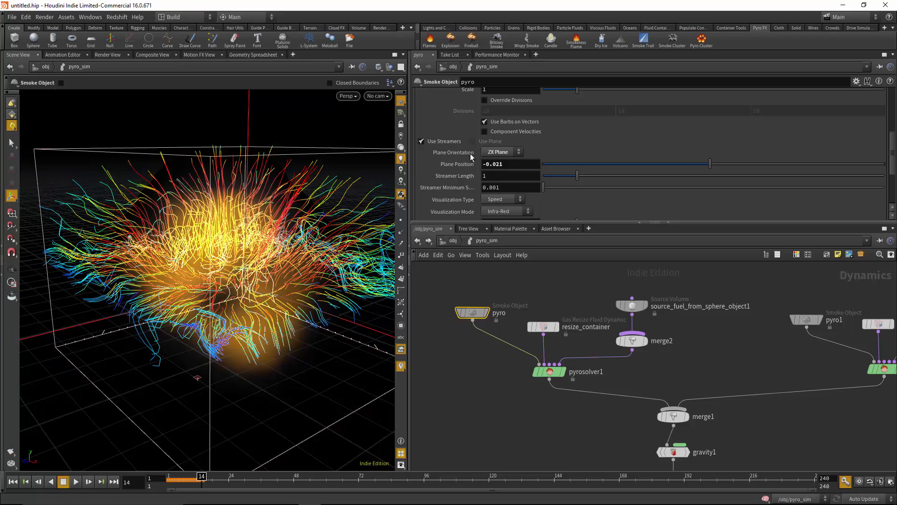
Set the velocity guide's Plane Orientation to XY Plane and inspect the streamer slice from another angle
{"action": "left_click", "coordinate": [506, 154]}
{"action": "left_click", "coordinate": [507, 161]}
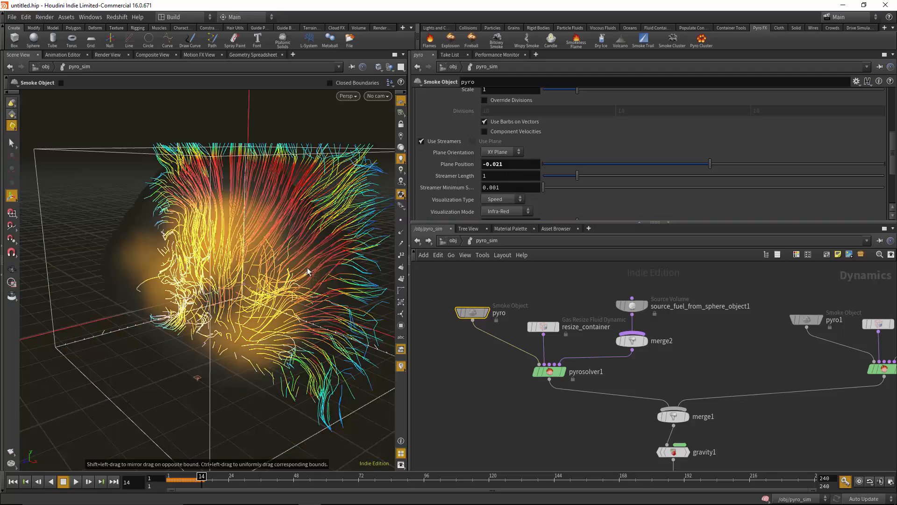
{"action": "left_click_drag", "start_coordinate": [273, 290], "coordinate": [215, 318], "text": "alt"}
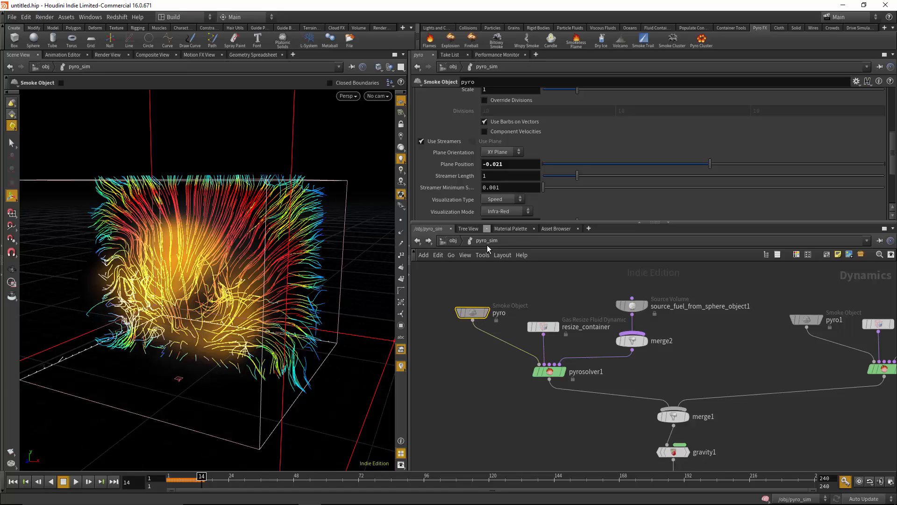
{"action": "middle_click_drag", "start_coordinate": [575, 310], "coordinate": [573, 315]}
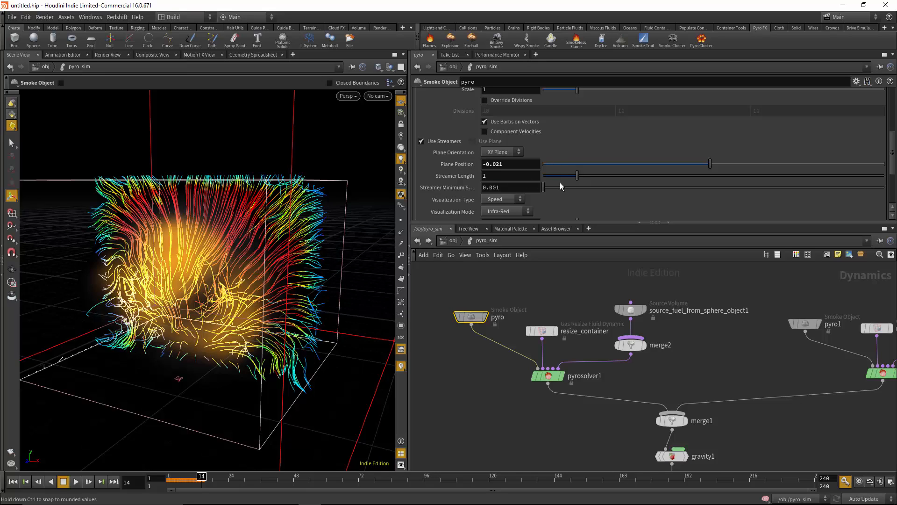
Try the Distance Visualization Type on the velocity streamers and inspect their colouring
{"action": "scroll", "coordinate": [481, 173], "scroll_direction": "down", "scroll_amount": 2}
{"action": "left_click", "coordinate": [506, 155]}
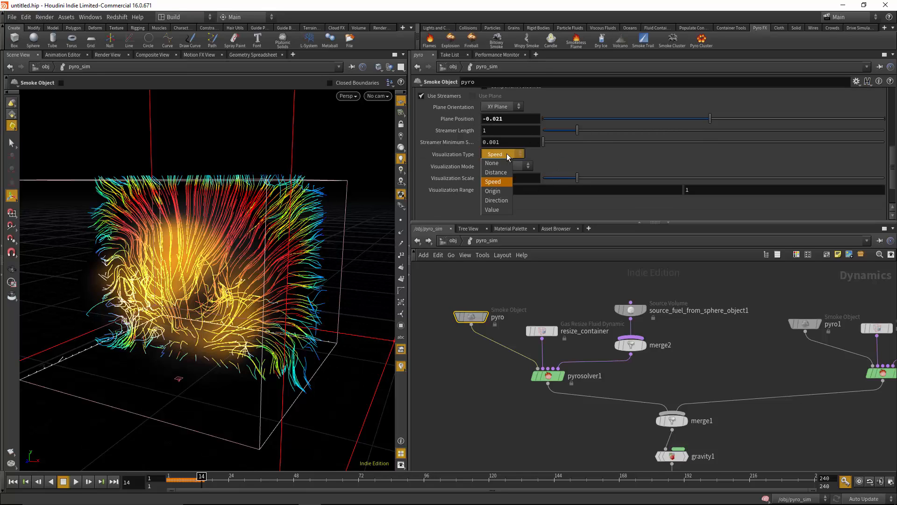
{"action": "left_click", "coordinate": [509, 174]}
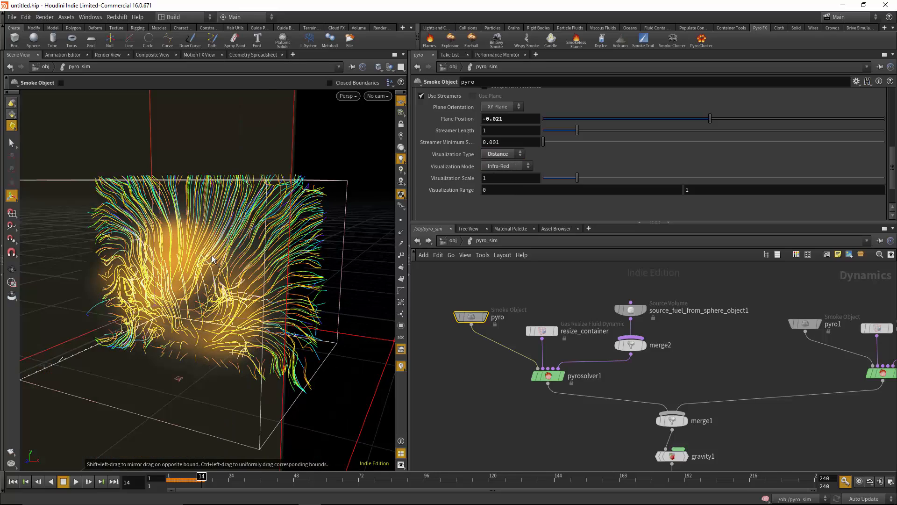
{"action": "left_click_drag", "start_coordinate": [215, 259], "coordinate": [309, 248], "text": "alt"}
Try the Direction Visualization Type on the velocity streamers and view them from several angles
{"action": "left_click", "coordinate": [504, 154]}
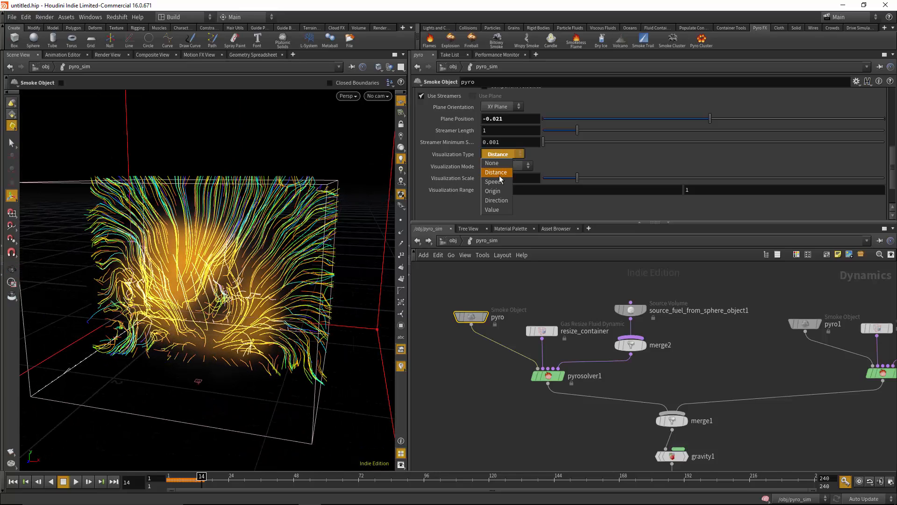
{"action": "left_click", "coordinate": [496, 200]}
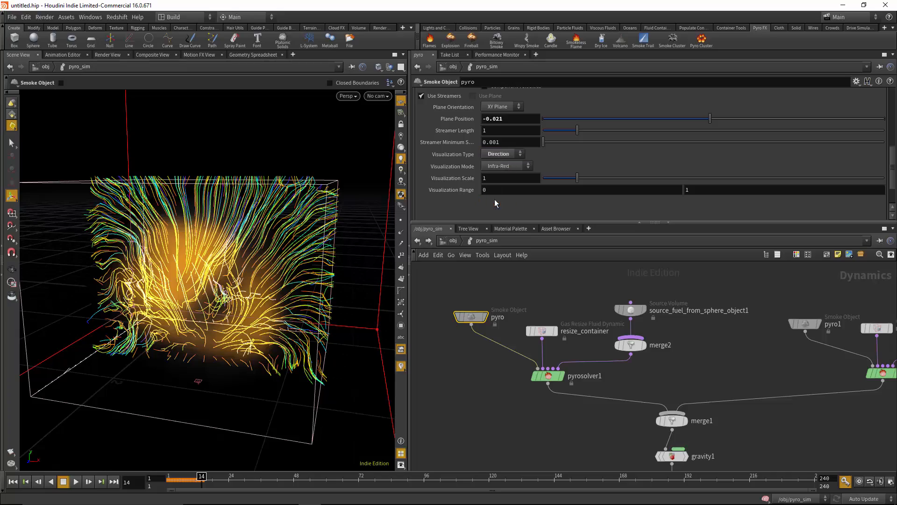
{"action": "mouse_move", "coordinate": [291, 269]}
{"action": "left_mouse_down", "text": "alt"}
{"action": "mouse_move", "coordinate": [253, 271]}
{"action": "mouse_move", "coordinate": [286, 255]}
{"action": "left_mouse_up", "text": "alt"}
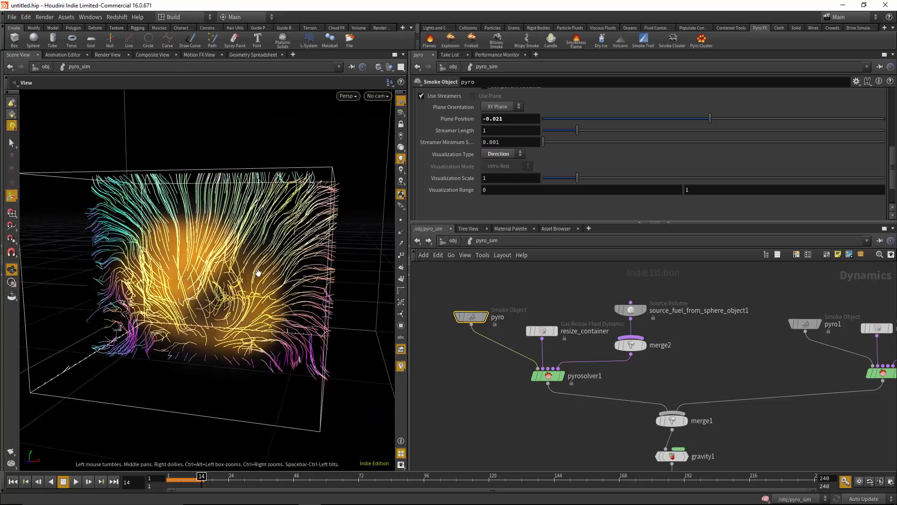
{"action": "left_click_drag", "start_coordinate": [226, 262], "coordinate": [236, 304], "text": "alt"}
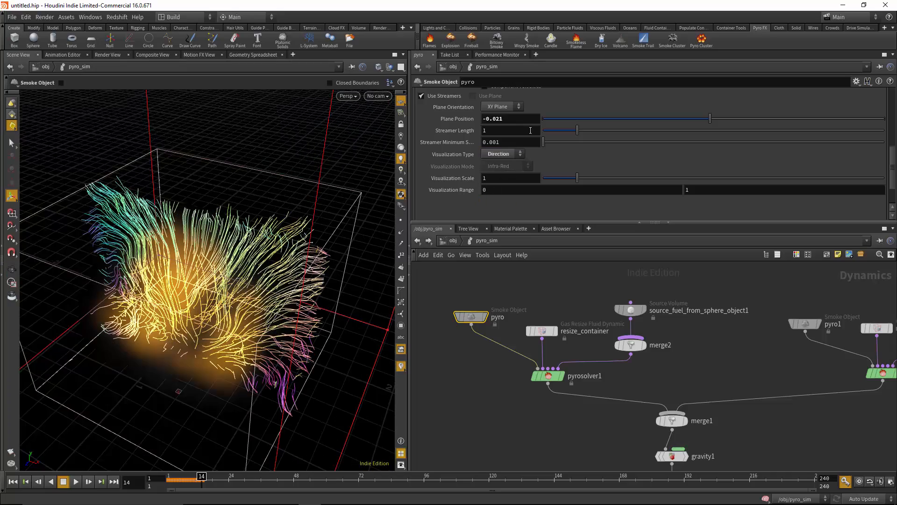
Return the streamers' Visualization Type to Speed and set the Visualization Scale to about 0.58
{"action": "left_click", "coordinate": [503, 156]}
{"action": "left_click", "coordinate": [498, 182]}
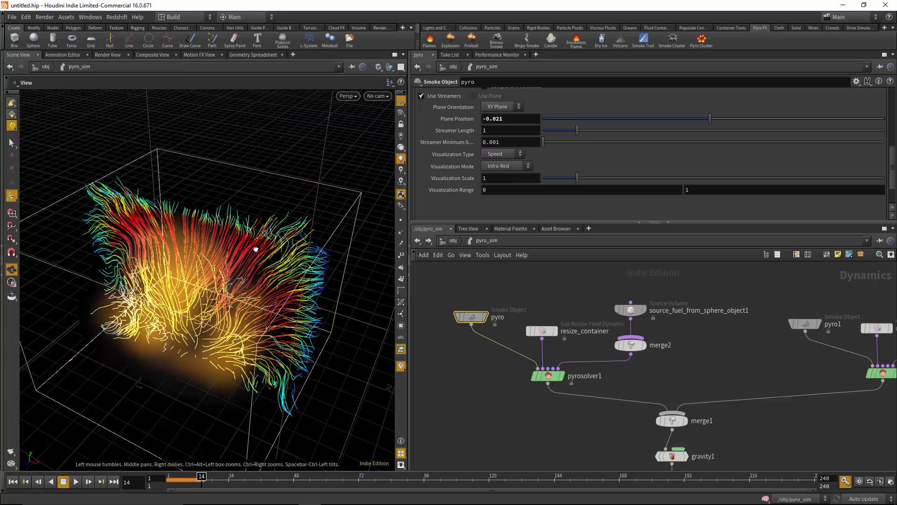
{"action": "left_click_drag", "start_coordinate": [243, 220], "coordinate": [259, 229], "text": "alt"}
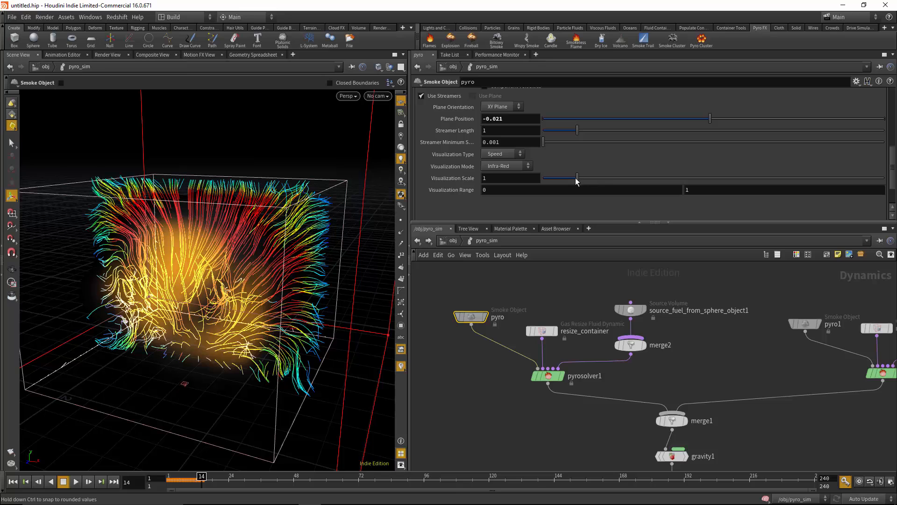
{"action": "left_click_drag", "start_coordinate": [579, 182], "coordinate": [562, 182]}
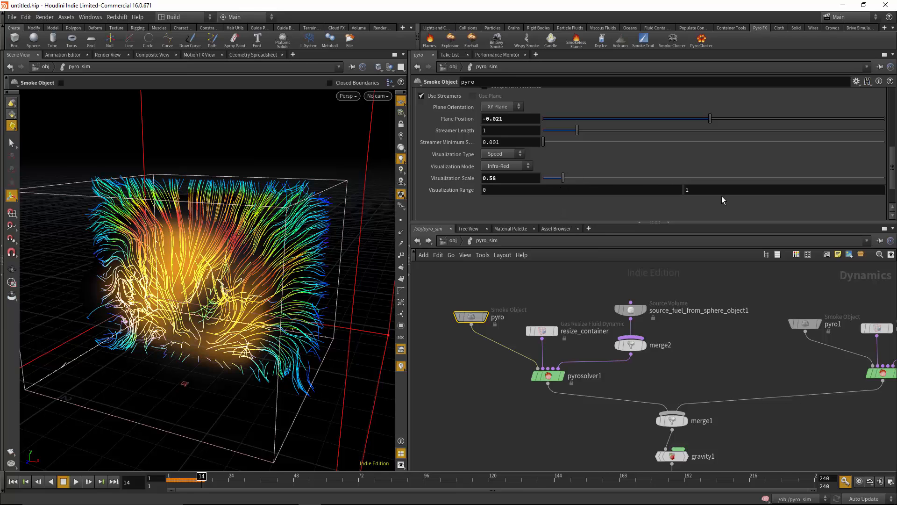
Try a different upper limit for the streamers' Visualization Range and restore it to 1
{"action": "mouse_move", "coordinate": [711, 189]}
{"action": "middle_mouse_down"}
{"action": "mouse_move", "coordinate": [731, 189]}
{"action": "mouse_move", "coordinate": [717, 193]}
{"action": "middle_mouse_up"}
{"action": "left_click_drag", "start_coordinate": [713, 192], "coordinate": [648, 190]}
{"action": "type", "text": "1"}
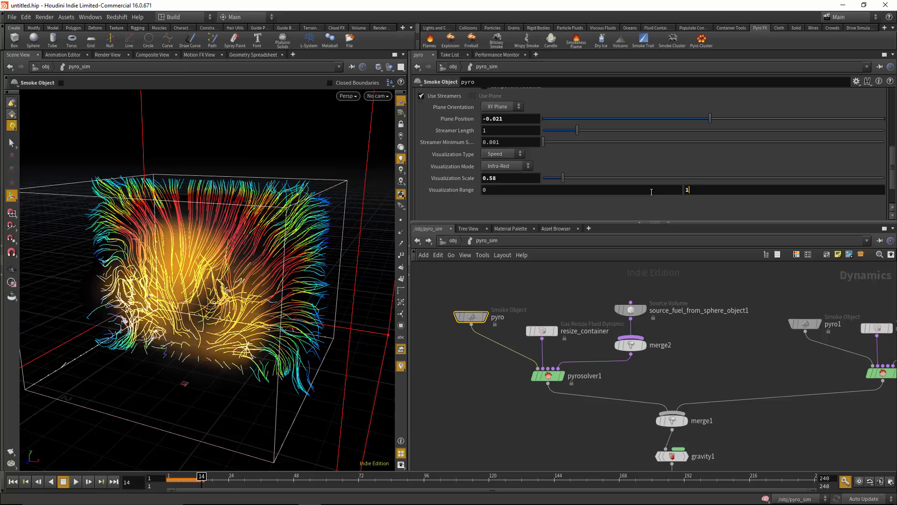
{"action": "key", "text": "Return"}
Turn off the Velocity guide in the pyro object's guide Visualization settings
{"action": "scroll", "coordinate": [565, 121], "scroll_direction": "up", "scroll_amount": 5}
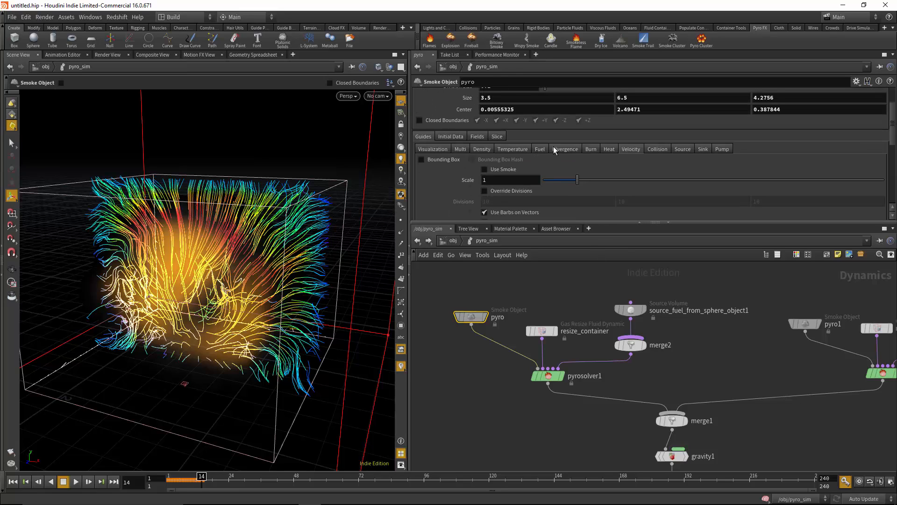
{"action": "left_click", "coordinate": [438, 150]}
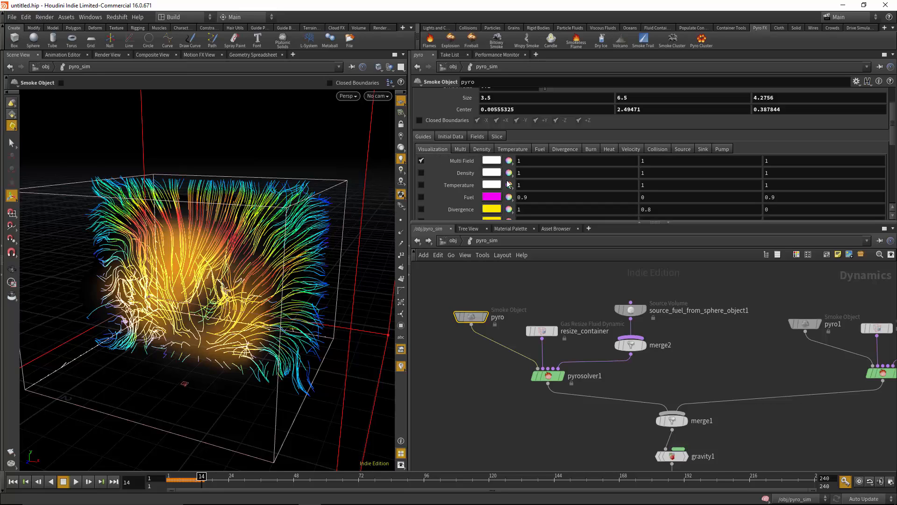
{"action": "scroll", "coordinate": [477, 204], "scroll_direction": "down", "scroll_amount": 2}
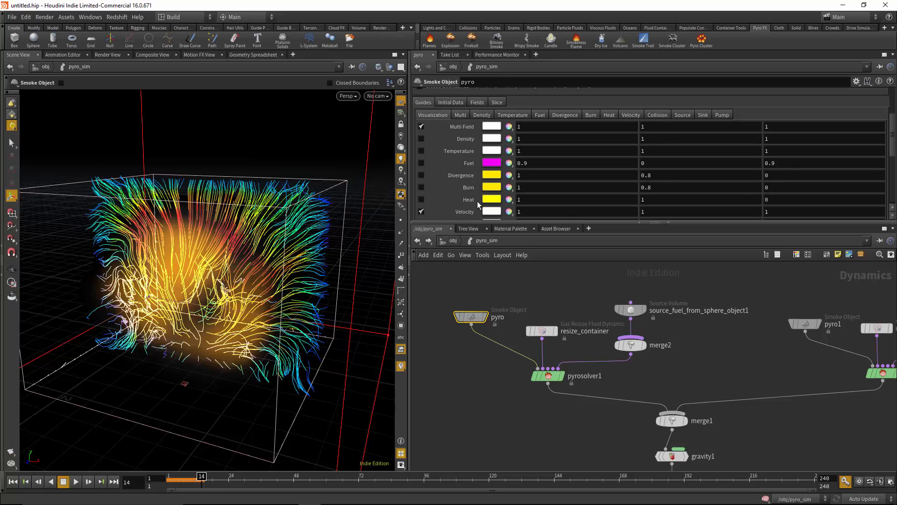
{"action": "left_click", "coordinate": [420, 209]}
Show the Heat guide briefly, inspect it from another angle, and turn it off again
{"action": "left_click", "coordinate": [421, 199]}
{"action": "key", "text": "Escape"}
{"action": "left_click_drag", "start_coordinate": [306, 260], "coordinate": [262, 266]}
{"action": "left_click", "coordinate": [421, 199]}
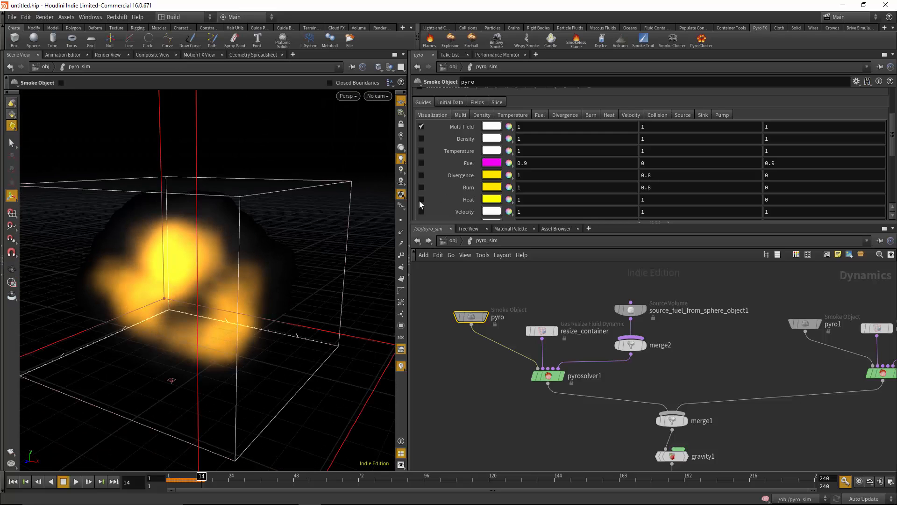
Show the Burn guide briefly, orbit around it, and turn it off again
{"action": "left_click", "coordinate": [421, 187]}
{"action": "key", "text": "Escape"}
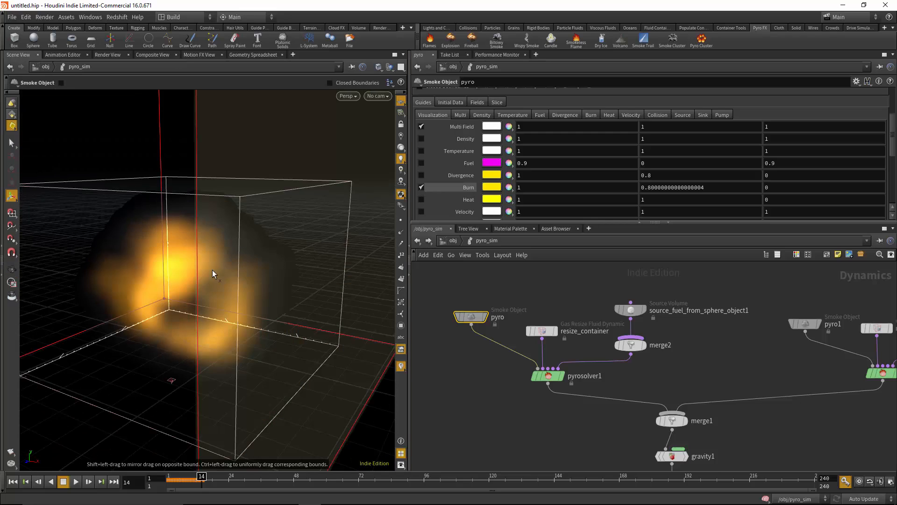
{"action": "left_click_drag", "start_coordinate": [212, 272], "coordinate": [228, 260]}
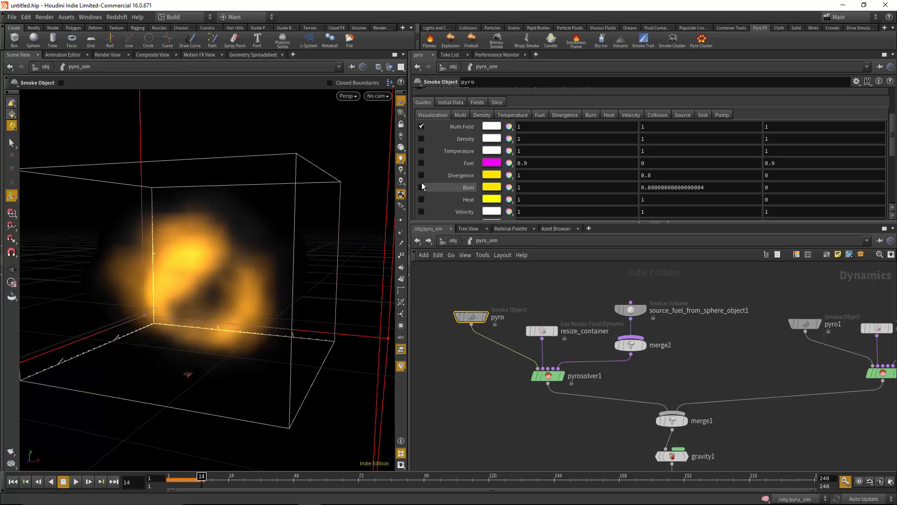
{"action": "left_click", "coordinate": [421, 187]}
Preview the Divergence and Fuel guides one after the other, leaving both turned off
{"action": "left_click", "coordinate": [421, 175]}
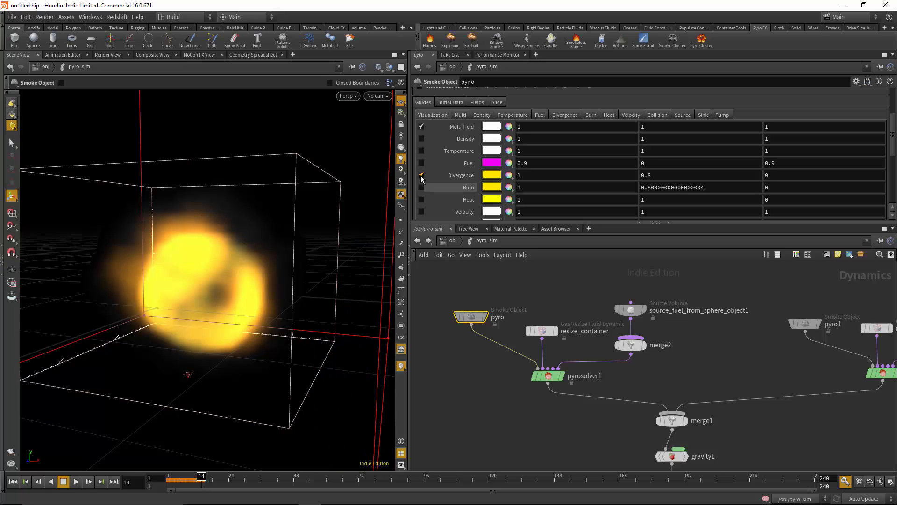
{"action": "left_click", "coordinate": [422, 173]}
{"action": "left_click", "coordinate": [421, 163]}
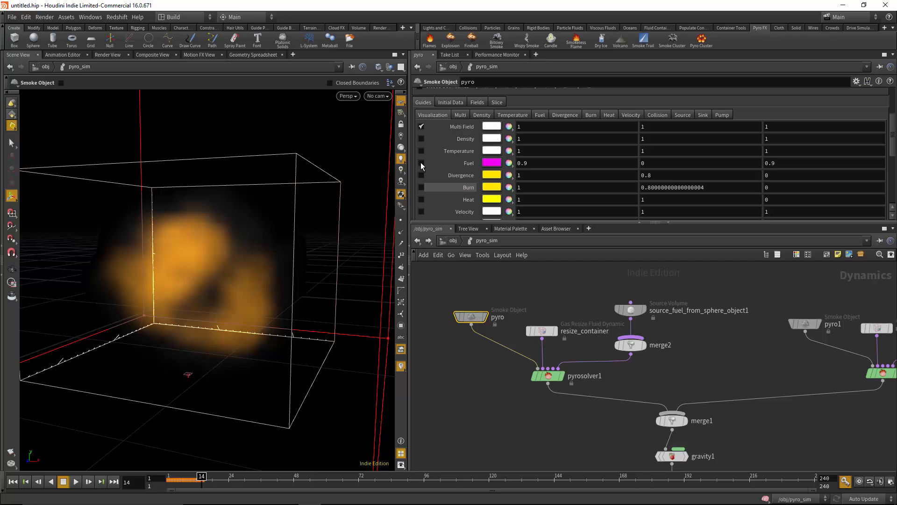
Show the Temperature guide as a slice, inspect it from the front, and turn it off again
{"action": "left_click", "coordinate": [421, 151]}
{"action": "key", "text": "Escape"}
{"action": "mouse_move", "coordinate": [168, 292]}
{"action": "left_mouse_down"}
{"action": "mouse_move", "coordinate": [106, 297]}
{"action": "mouse_move", "coordinate": [177, 291]}
{"action": "left_mouse_up"}
{"action": "key", "text": "Return"}
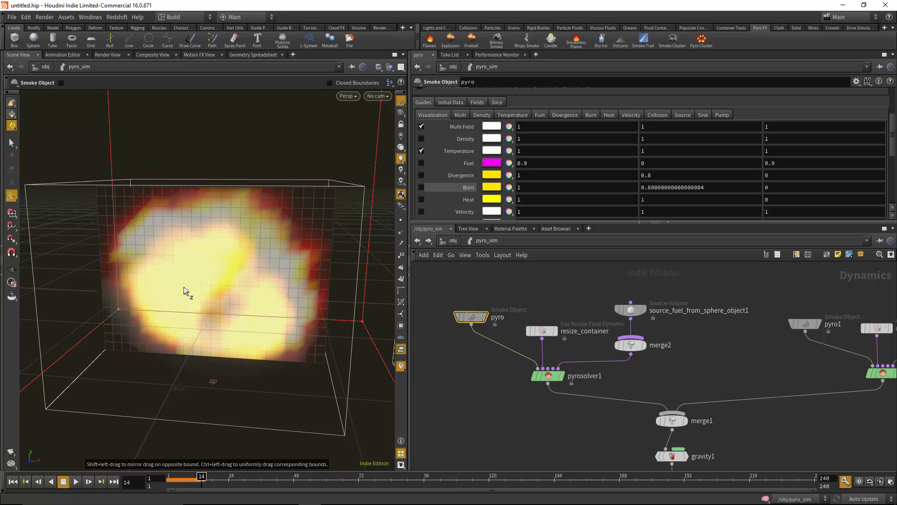
{"action": "left_click", "coordinate": [421, 151]}
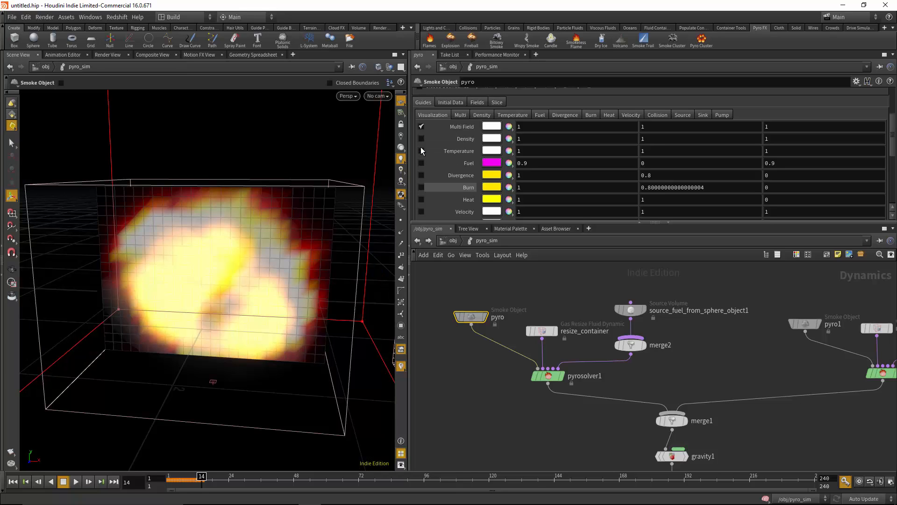
Turn on the Density guide together with the Multi Field guide and orbit around the smoke
{"action": "left_click", "coordinate": [421, 139]}
{"action": "key", "text": "Escape"}
{"action": "left_click_drag", "start_coordinate": [369, 172], "coordinate": [140, 178]}
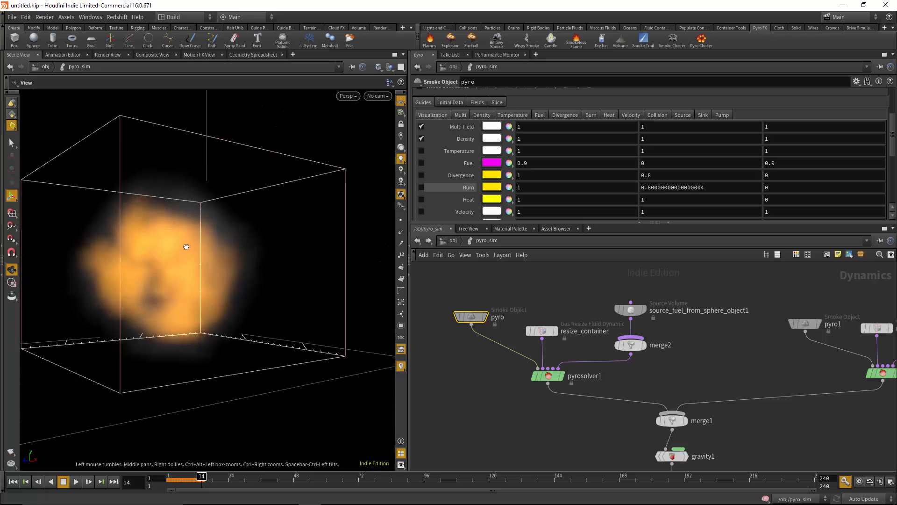
{"action": "key", "text": "Return"}
Hide the Multi Field guide to compare Density on and off, then leave only Multi Field shown
{"action": "left_click", "coordinate": [421, 126]}
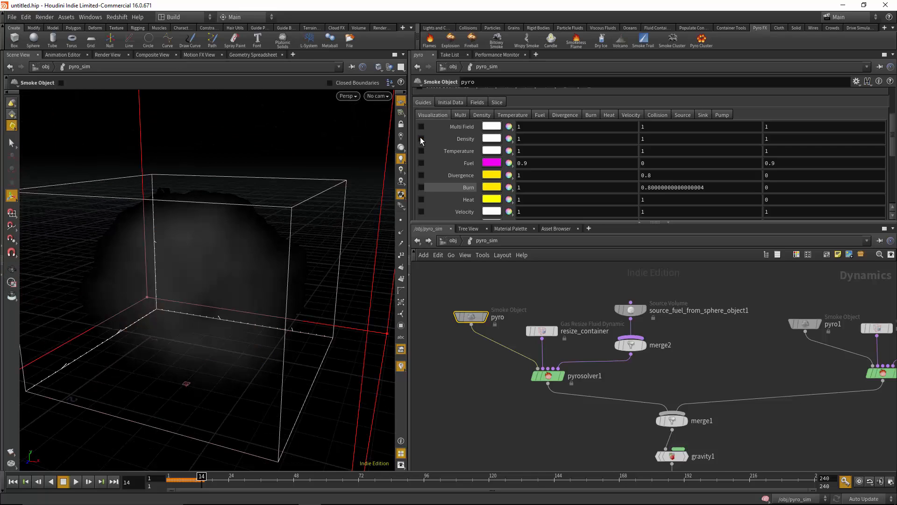
{"action": "left_click", "coordinate": [421, 138]}
{"action": "left_click", "coordinate": [422, 139]}
{"action": "left_click", "coordinate": [421, 139]}
{"action": "left_click", "coordinate": [421, 127]}
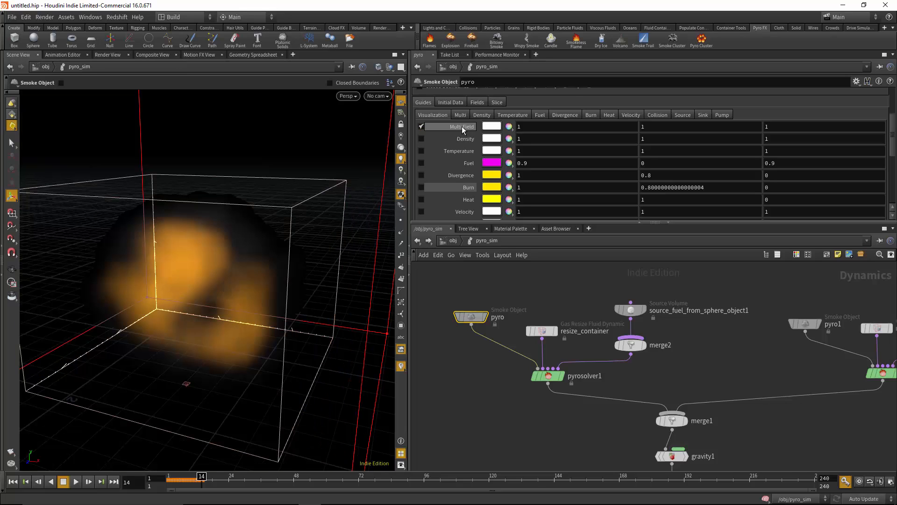
Examine the Multi guide's Emission and Smoke settings, including the fields that drive emission, emission colour and density
{"action": "scroll", "coordinate": [483, 145], "scroll_direction": "down", "scroll_amount": 3}
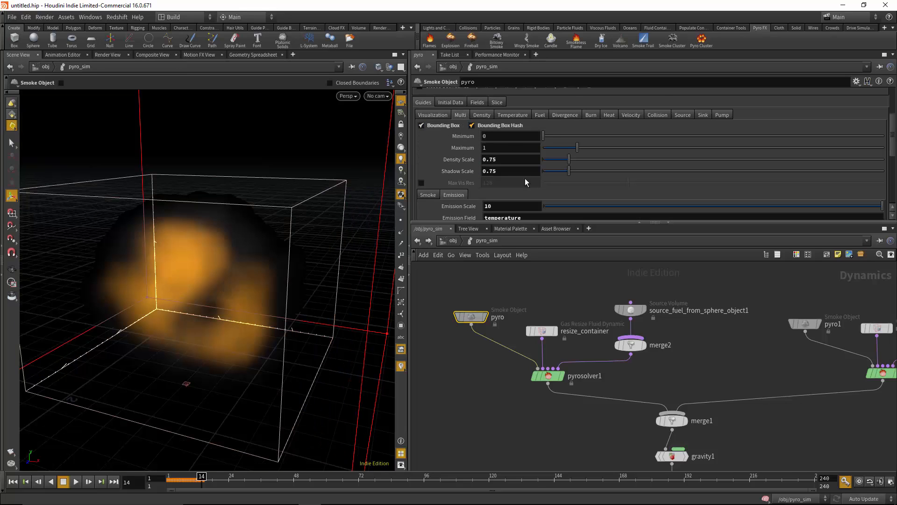
{"action": "scroll", "coordinate": [525, 183], "scroll_direction": "down", "scroll_amount": 5}
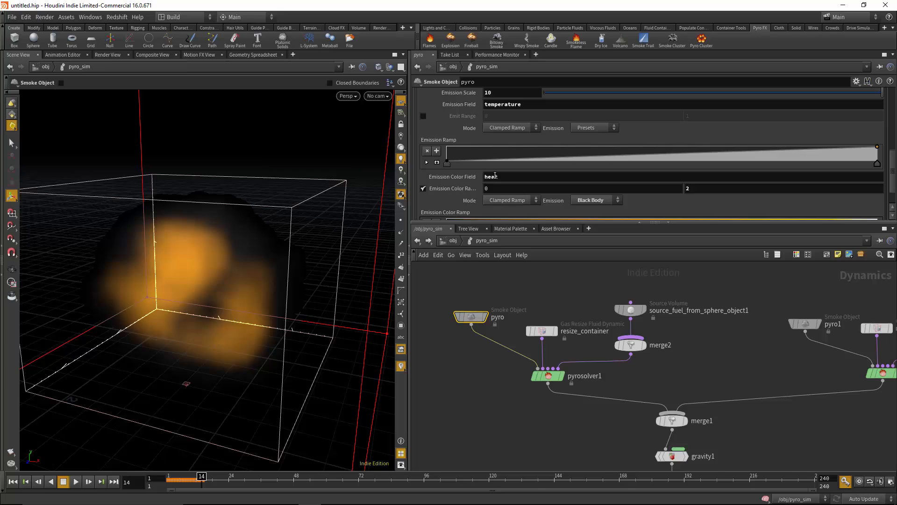
{"action": "scroll", "coordinate": [477, 168], "scroll_direction": "up", "scroll_amount": 2}
{"action": "left_click", "coordinate": [428, 127]}
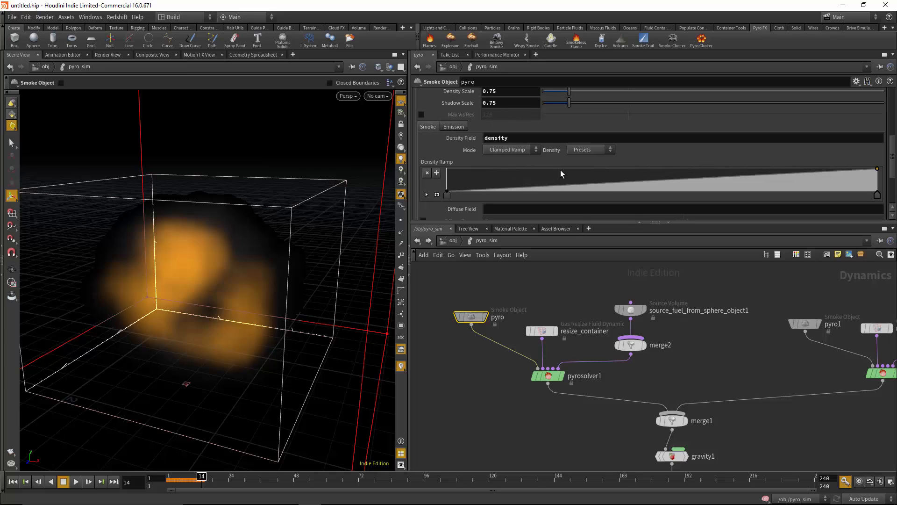
{"action": "scroll", "coordinate": [531, 138], "scroll_direction": "down", "scroll_amount": 2}
{"action": "scroll", "coordinate": [467, 114], "scroll_direction": "up", "scroll_amount": 5}
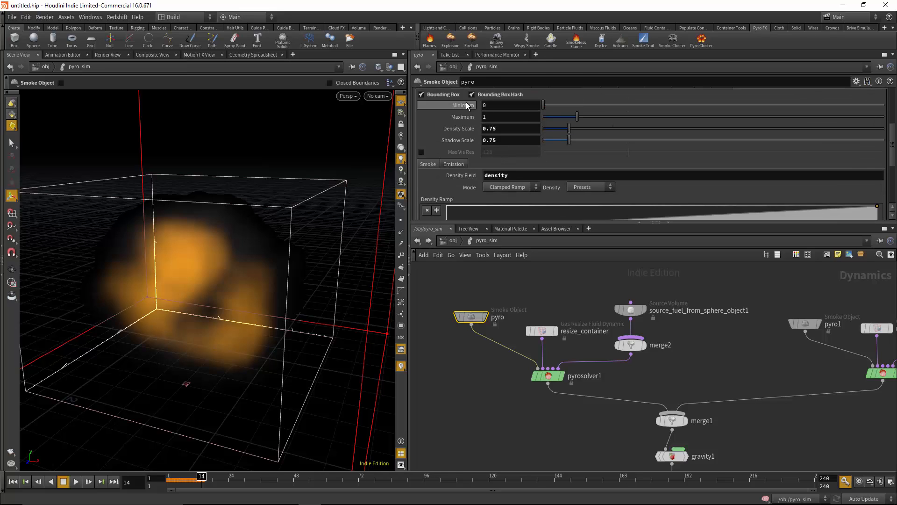
{"action": "scroll", "coordinate": [497, 182], "scroll_direction": "up", "scroll_amount": 3}
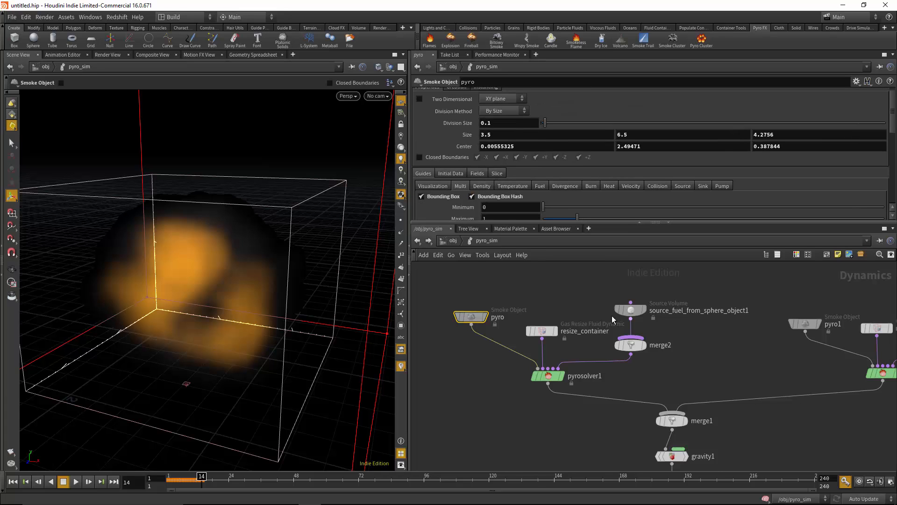
Go inside the pyro_import_flame object and examine the import_pyro_visualization node's Geometry Data Path
{"action": "scroll", "coordinate": [660, 370], "scroll_direction": "down", "scroll_amount": 2}
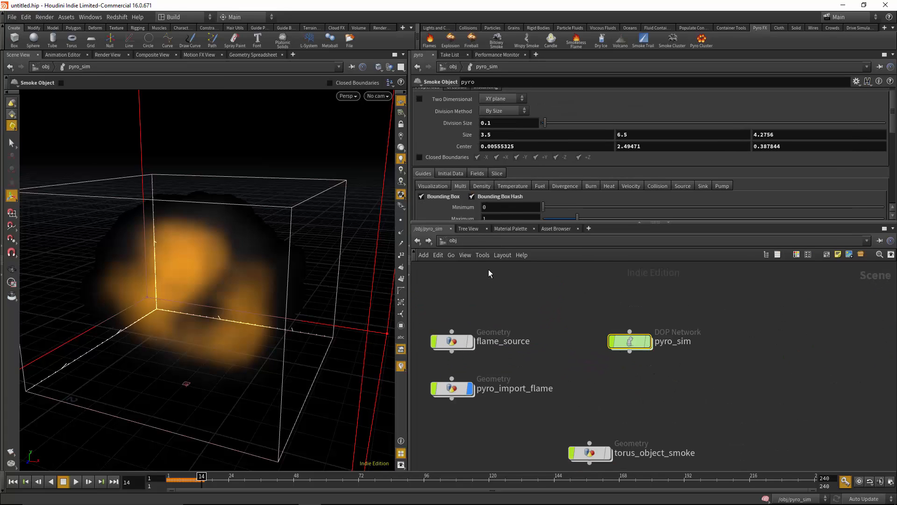
{"action": "key", "text": "u"}
{"action": "middle_click_drag", "start_coordinate": [679, 301], "coordinate": [650, 250]}
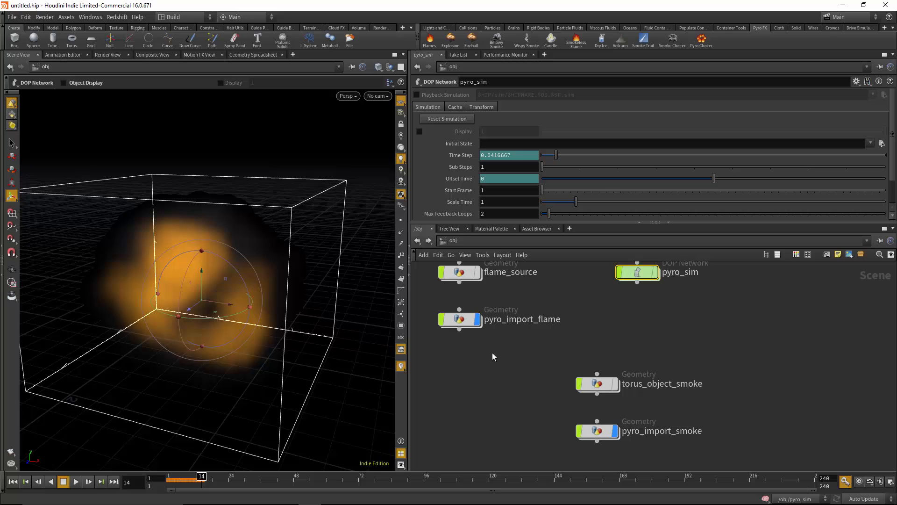
{"action": "double_click", "coordinate": [459, 320]}
{"action": "left_click", "coordinate": [608, 377]}
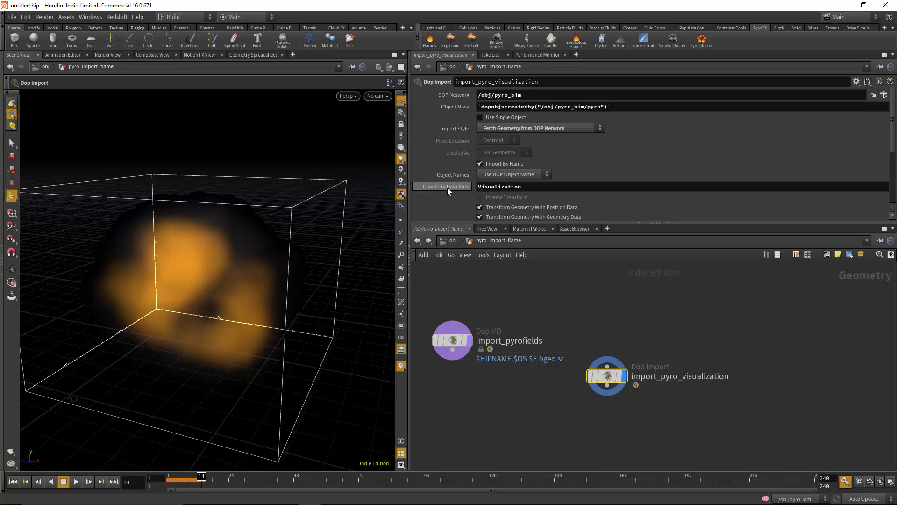
{"action": "left_click_drag", "start_coordinate": [522, 187], "coordinate": [459, 189]}
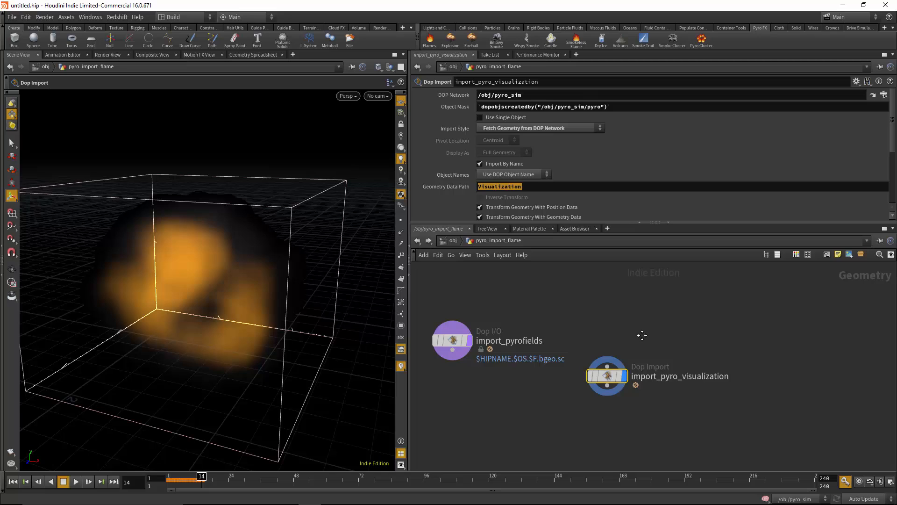
Examine the import_pyrofields node's imported fields, DOP source and Geometry File settings
{"action": "middle_click_drag", "start_coordinate": [642, 335], "coordinate": [648, 364]}
{"action": "left_click", "coordinate": [456, 368]}
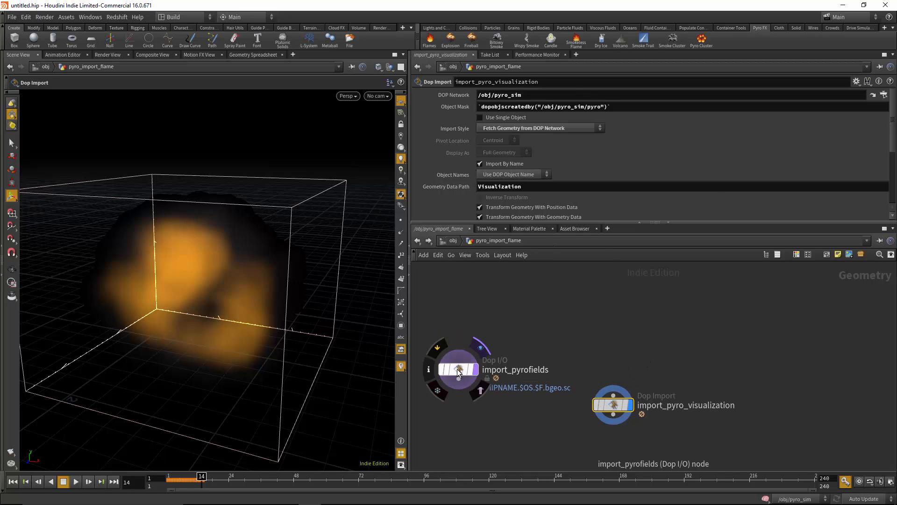
{"action": "middle_click_drag", "start_coordinate": [525, 304], "coordinate": [633, 293]}
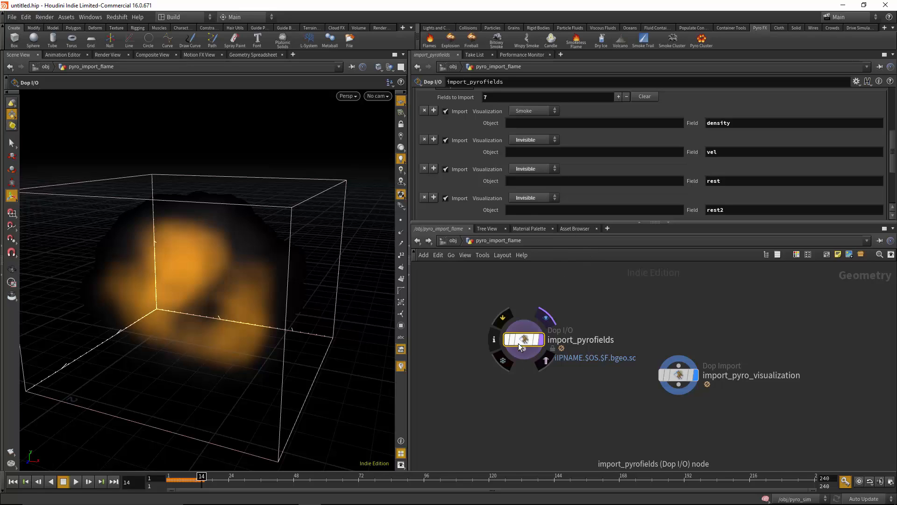
{"action": "left_click_drag", "start_coordinate": [891, 163], "coordinate": [894, 109]}
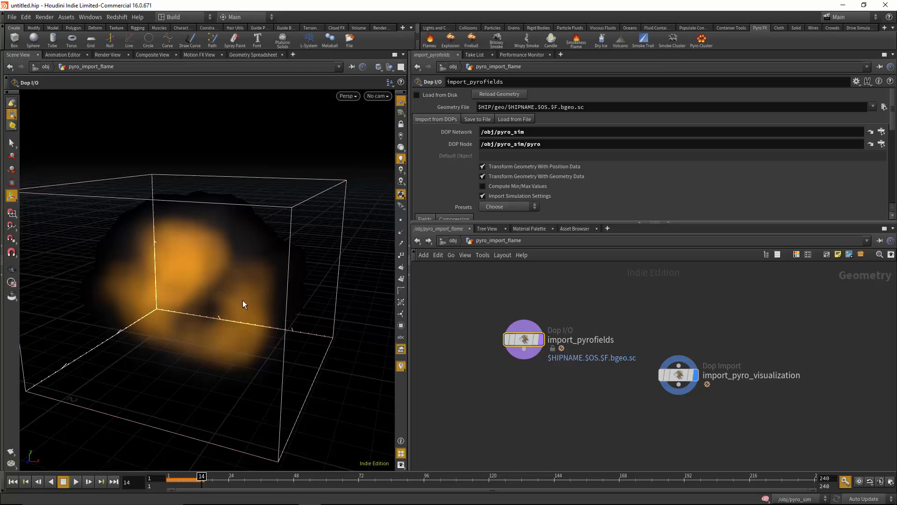
{"action": "right_click_drag", "start_coordinate": [242, 300], "coordinate": [216, 309], "text": "alt"}
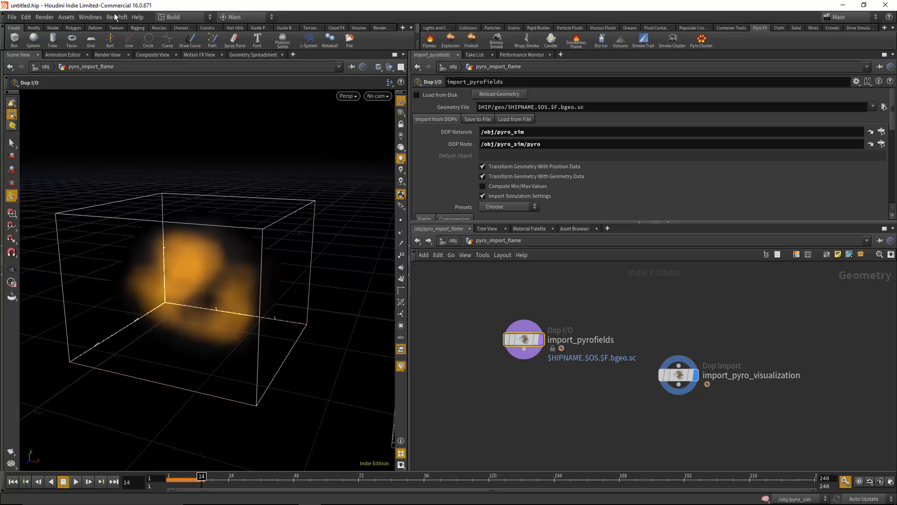
Save the scene as PyroFXCache in the D:/Dropbox/Tribeca Flashpoint/HoudiniExamples folder
{"action": "left_click", "coordinate": [12, 17]}
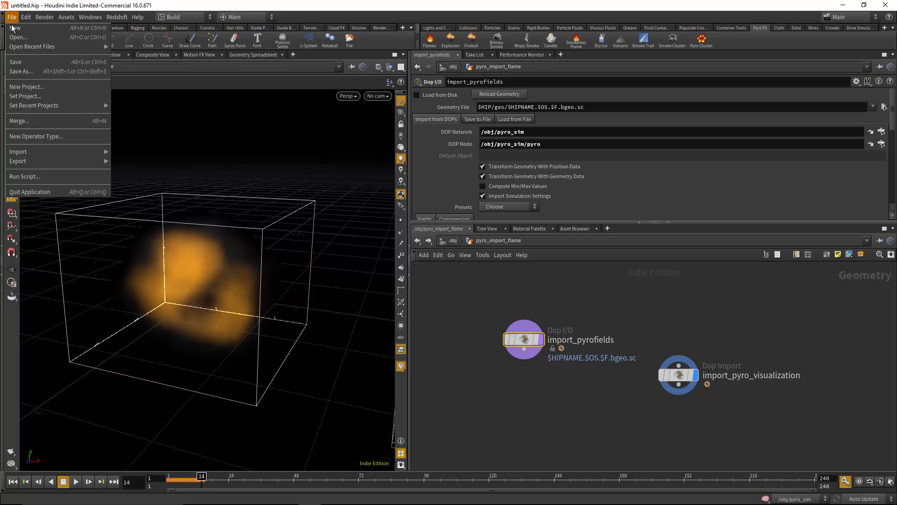
{"action": "left_click", "coordinate": [29, 74]}
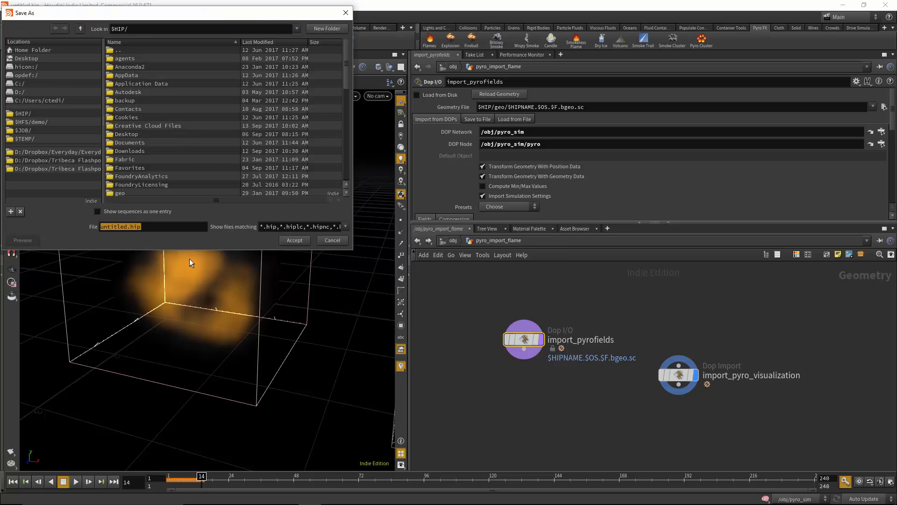
{"action": "left_click", "coordinate": [38, 169]}
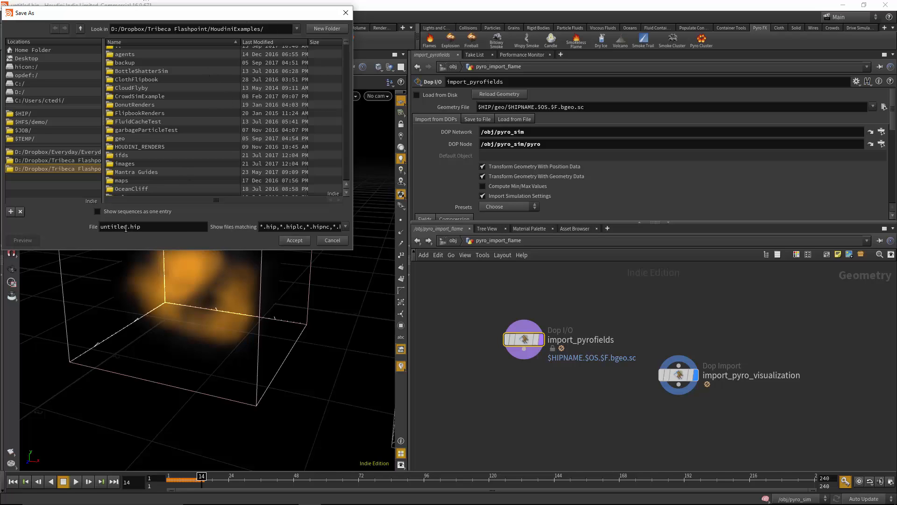
{"action": "double_click", "coordinate": [92, 228]}
{"action": "type", "text": "VolumetricCache"}
{"action": "key", "text": "BackSpace"}
{"action": "key", "text": "BackSpace"}
{"action": "key", "text": "BackSpace"}
{"action": "key", "text": "BackSpace"}
{"action": "key", "text": "BackSpace"}
{"action": "key", "text": "BackSpace"}
{"action": "key", "text": "BackSpace"}
{"action": "key", "text": "BackSpace"}
{"action": "key", "text": "BackSpace"}
{"action": "key", "text": "BackSpace"}
{"action": "type", "text": "PyroFX"}
{"action": "left_click", "coordinate": [299, 240]}
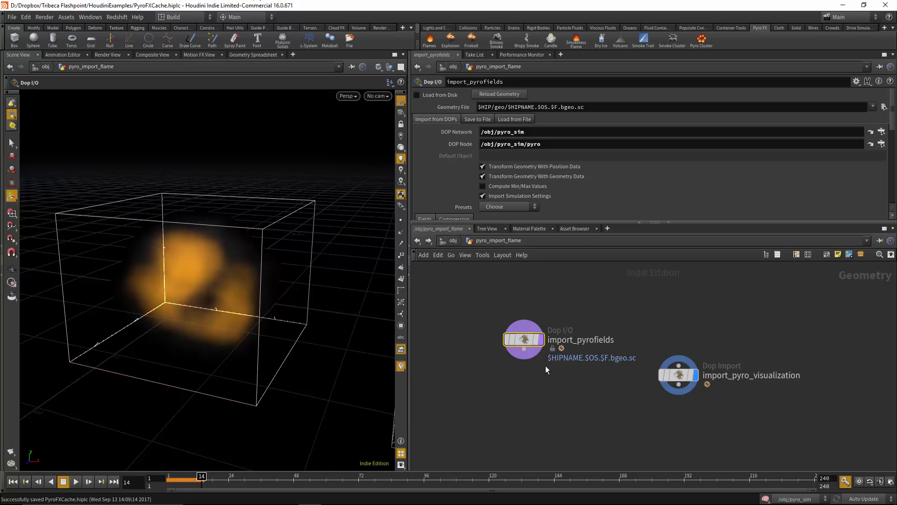
Browse to the $HIP/geo folder for the import_pyrofields node's Geometry File
{"action": "mouse_move", "coordinate": [591, 343]}
{"action": "left_click", "coordinate": [883, 107]}
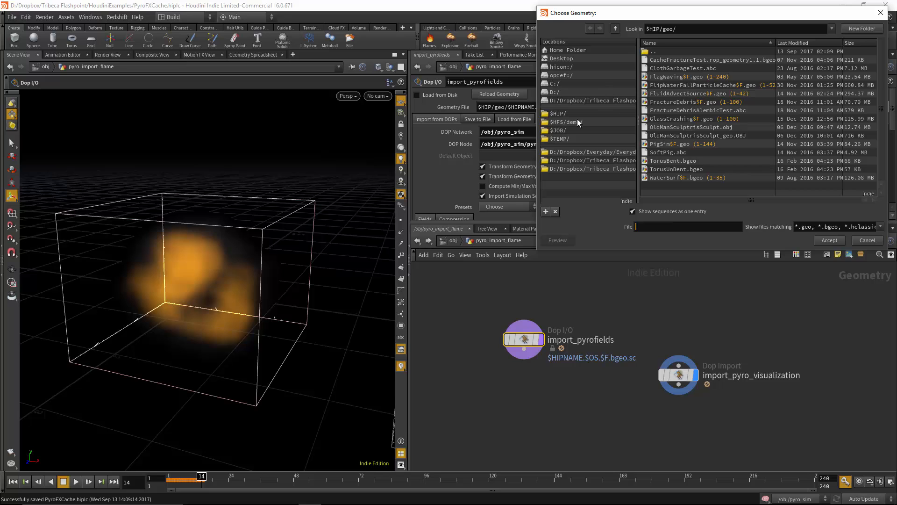
{"action": "left_click", "coordinate": [557, 114]}
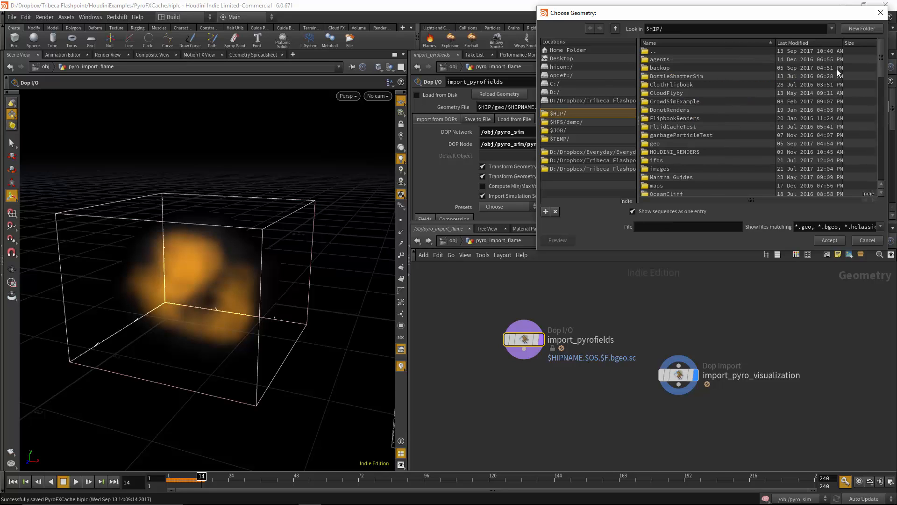
{"action": "left_click_drag", "start_coordinate": [881, 64], "coordinate": [882, 79]}
{"action": "scroll", "coordinate": [671, 68], "scroll_direction": "up", "scroll_amount": 3}
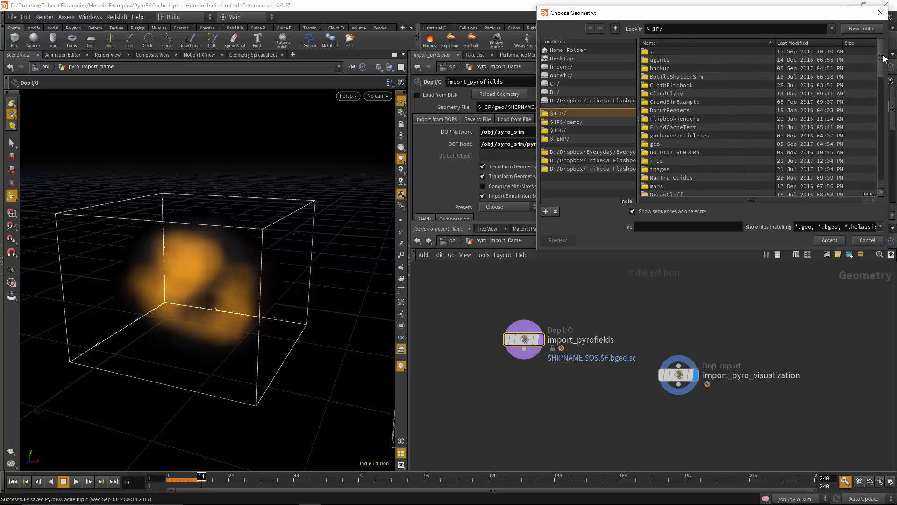
{"action": "scroll", "coordinate": [667, 124], "scroll_direction": "down", "scroll_amount": 3}
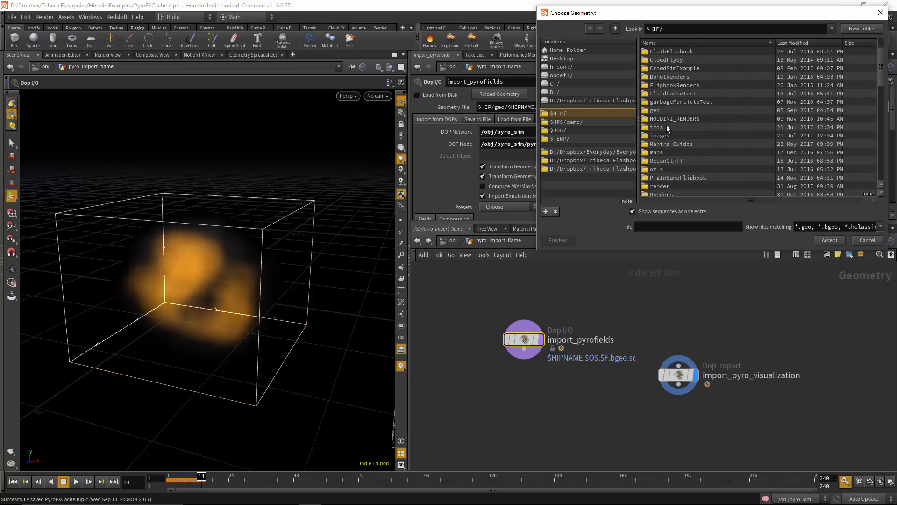
{"action": "scroll", "coordinate": [666, 126], "scroll_direction": "up", "scroll_amount": 1}
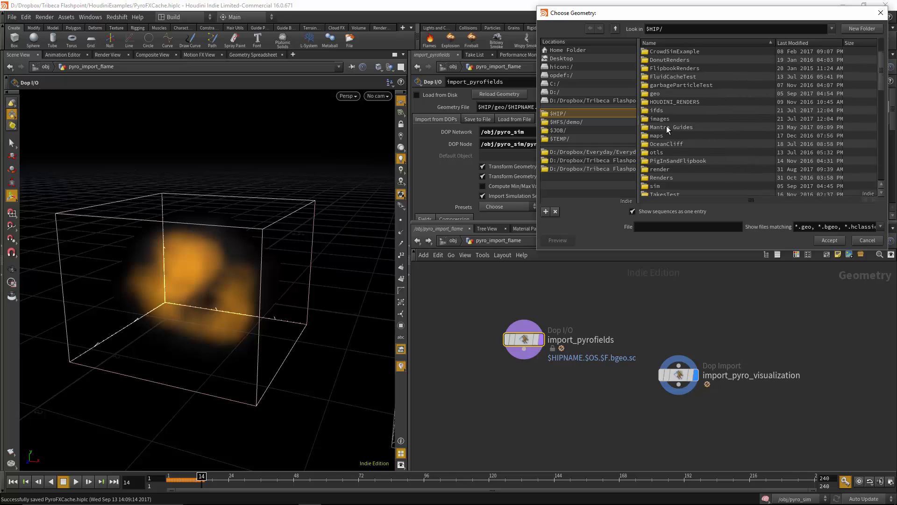
{"action": "double_click", "coordinate": [657, 93]}
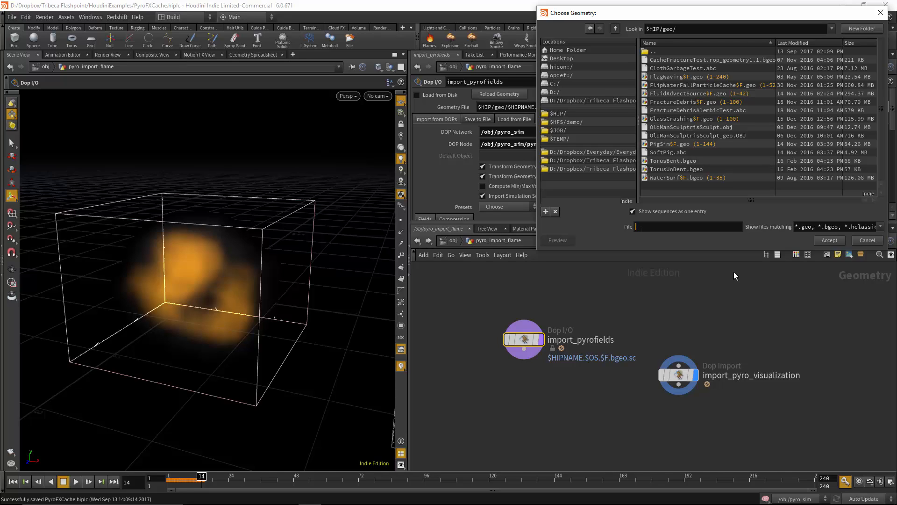
Name the import_pyrofields cache sequence FireSimExample$F.bgeo and accept it as the Geometry File
{"action": "type", "text": "FireSimExample$F."}
{"action": "type", "text": "geo"}
{"action": "left_click_drag", "start_coordinate": [705, 228], "coordinate": [693, 228]}
{"action": "left_click", "coordinate": [710, 229]}
{"action": "left_click", "coordinate": [834, 240]}
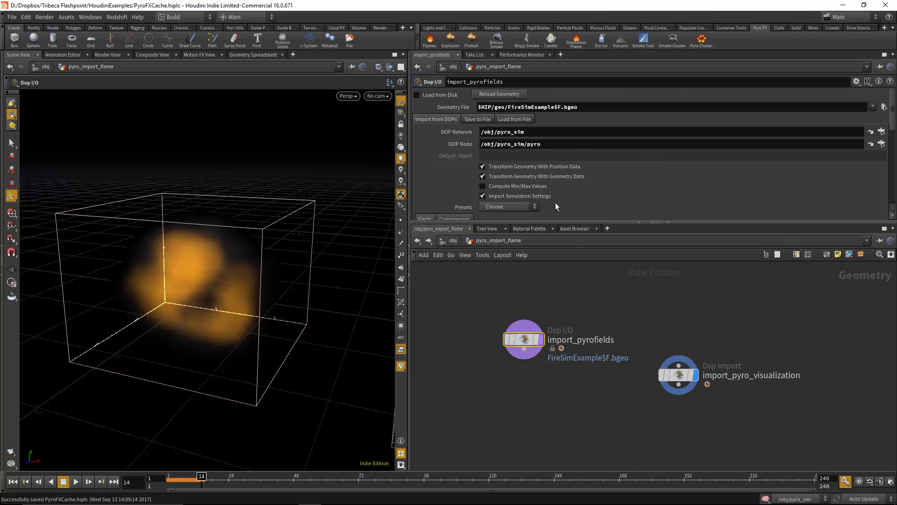
Clear the end frame's expression, set the save range's end to 40 and write the pyro field cache to disk
{"action": "left_click", "coordinate": [477, 119]}
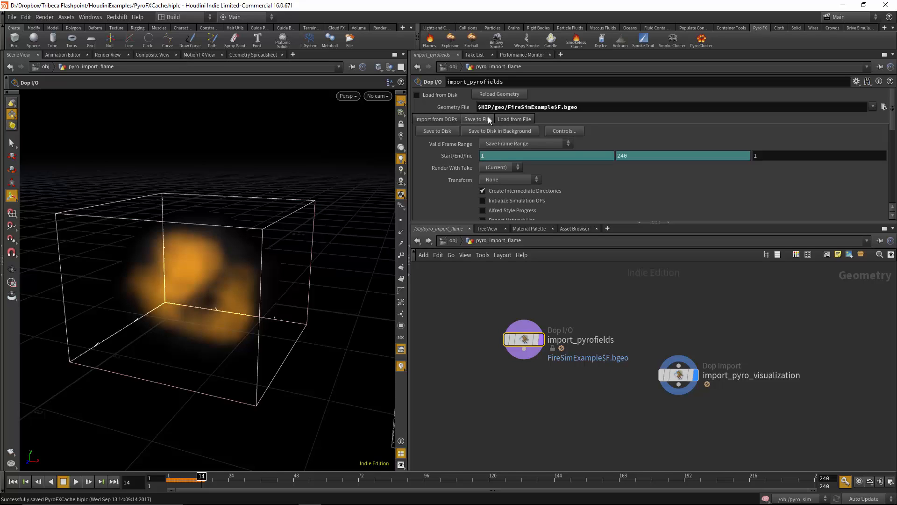
{"action": "right_click", "coordinate": [637, 157]}
{"action": "left_click", "coordinate": [669, 246]}
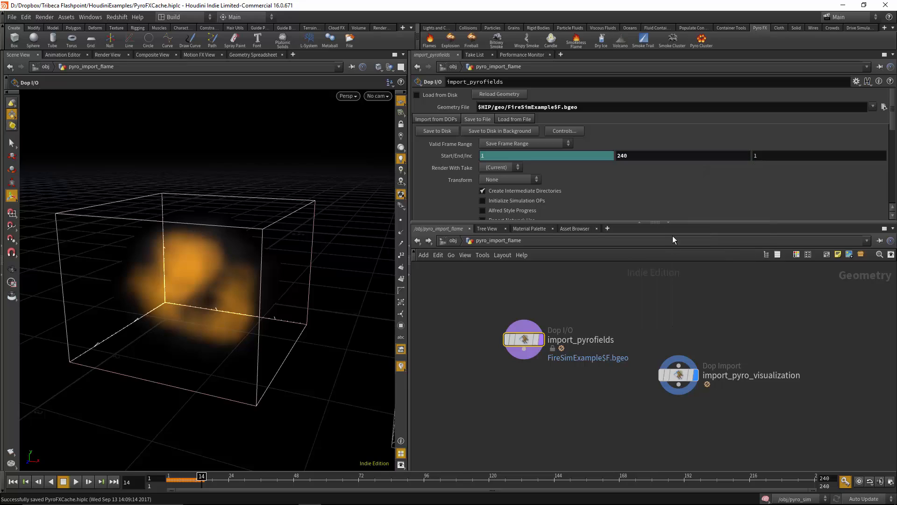
{"action": "double_click", "coordinate": [634, 157]}
{"action": "type", "text": "40"}
{"action": "left_click", "coordinate": [763, 157]}
{"action": "scroll", "coordinate": [654, 139], "scroll_direction": "down", "scroll_amount": 2}
{"action": "scroll", "coordinate": [692, 144], "scroll_direction": "down", "scroll_amount": 1}
{"action": "scroll", "coordinate": [692, 144], "scroll_direction": "up", "scroll_amount": 3}
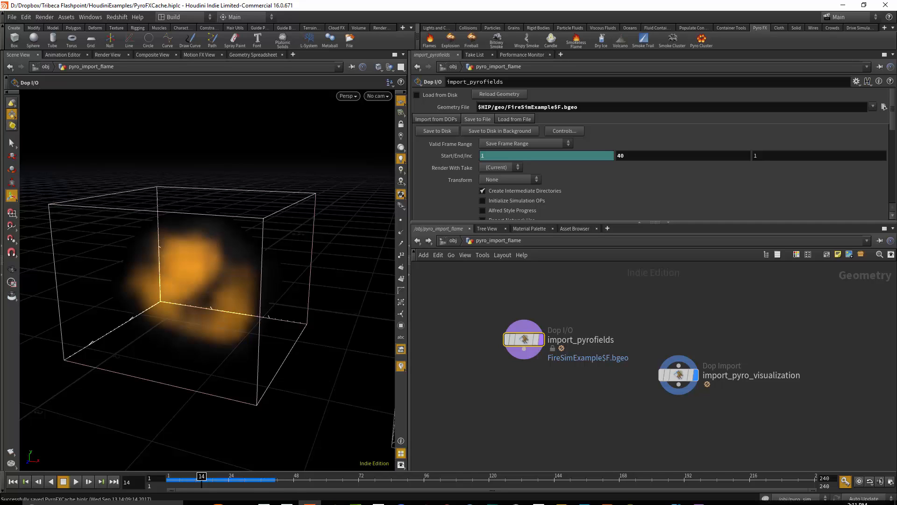
Return to the object level and turn off the display of pyro_import_flame and pyro_import_smoke
{"action": "right_click_drag", "start_coordinate": [294, 184], "coordinate": [343, 244], "text": "alt"}
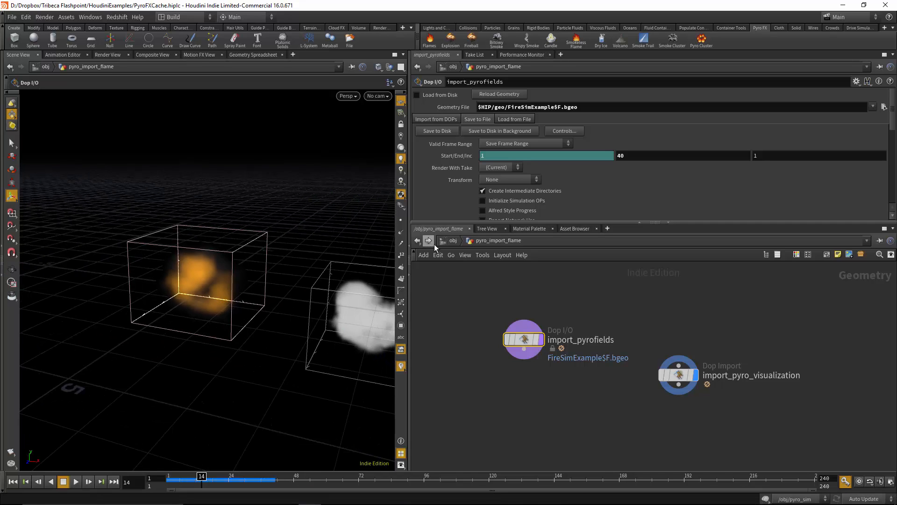
{"action": "left_click", "coordinate": [452, 240]}
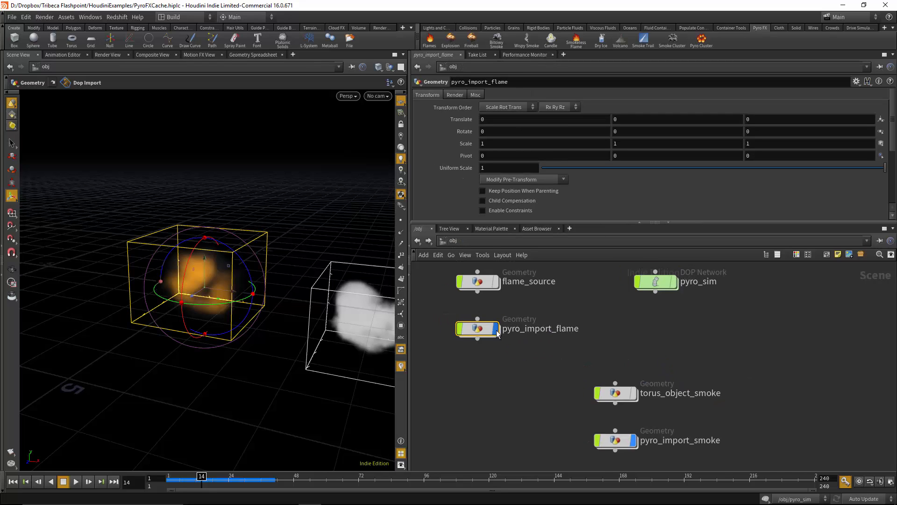
{"action": "left_click", "coordinate": [633, 441]}
{"action": "middle_click_drag", "start_coordinate": [584, 429], "coordinate": [891, 413]}
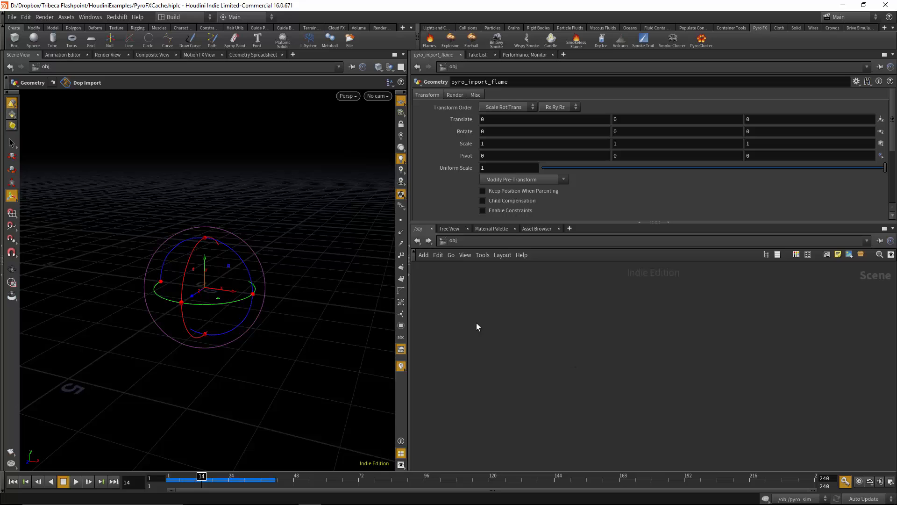
Add a new Geometry object in an empty area of the object network
{"action": "middle_click_drag", "start_coordinate": [785, 364], "coordinate": [410, 360]}
{"action": "middle_click_drag", "start_coordinate": [475, 346], "coordinate": [490, 318]}
{"action": "middle_click_drag", "start_coordinate": [615, 366], "coordinate": [835, 390]}
{"action": "key", "text": "Tab"}
{"action": "type", "text": "geo"}
{"action": "key", "text": "Return"}
{"action": "left_click", "coordinate": [616, 366]}
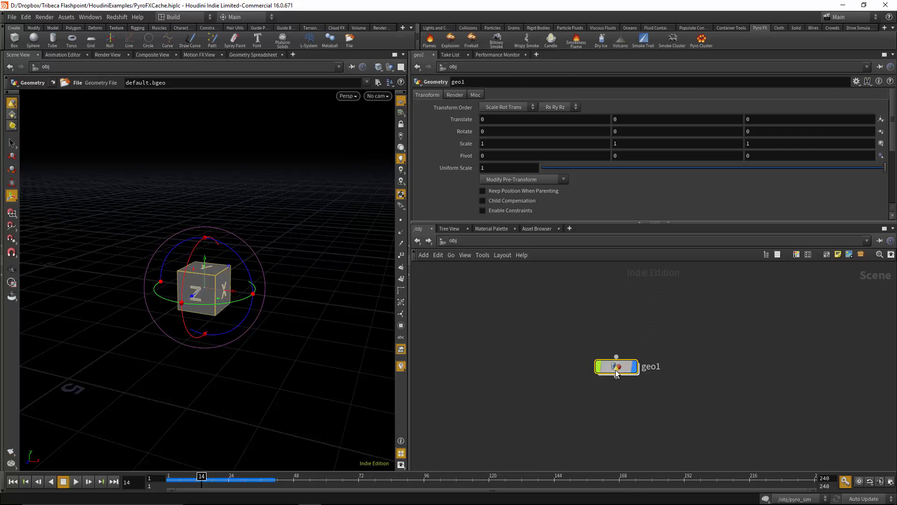
Load the $HIP/geo/FireSimExample$F.bgeo sequence into the File node inside geo1 and scrub to frame 25
{"action": "double_click", "coordinate": [615, 366]}
{"action": "mouse_move", "coordinate": [620, 363]}
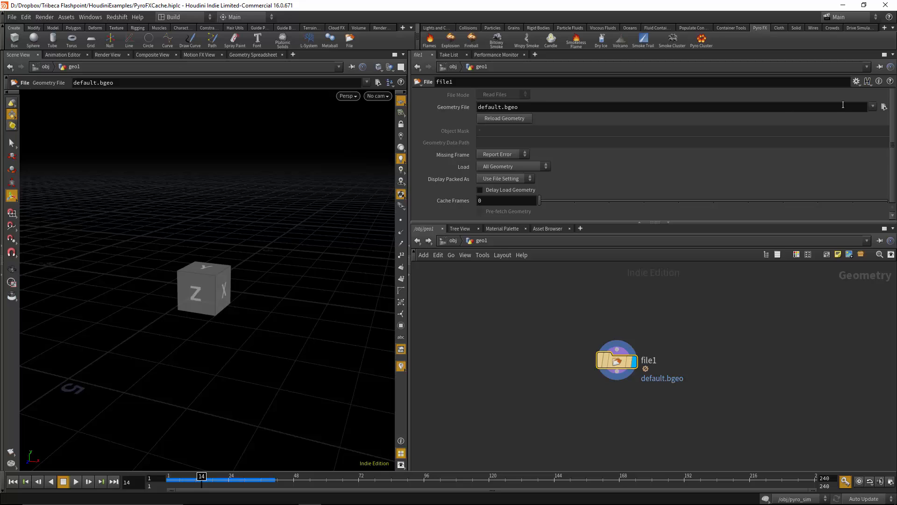
{"action": "left_click", "coordinate": [884, 106]}
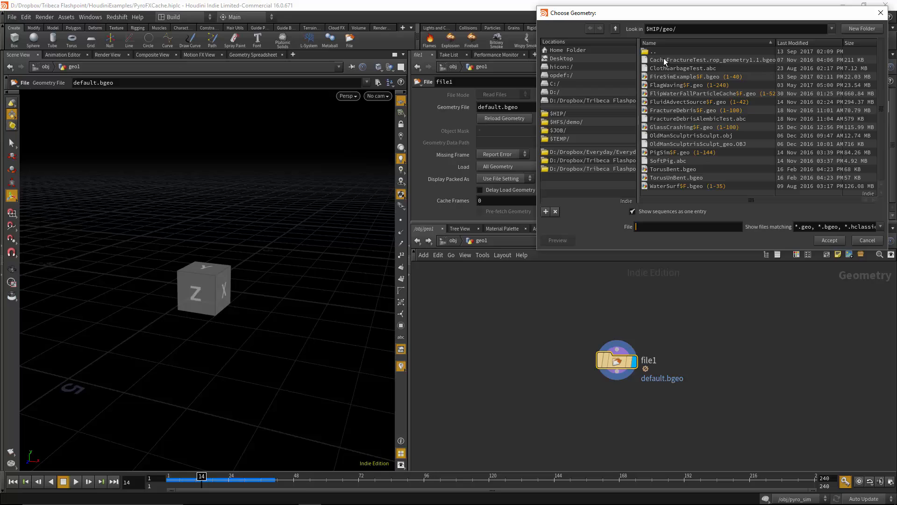
{"action": "left_click", "coordinate": [803, 43]}
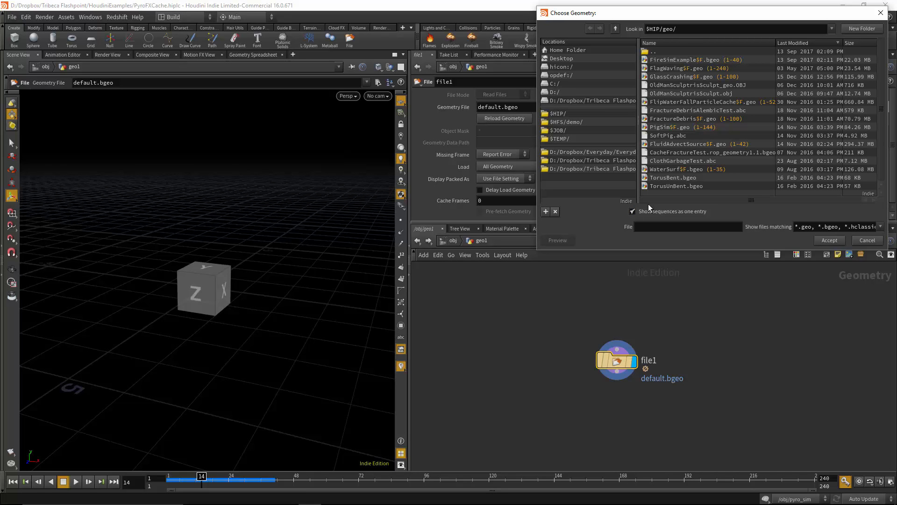
{"action": "left_click", "coordinate": [632, 211]}
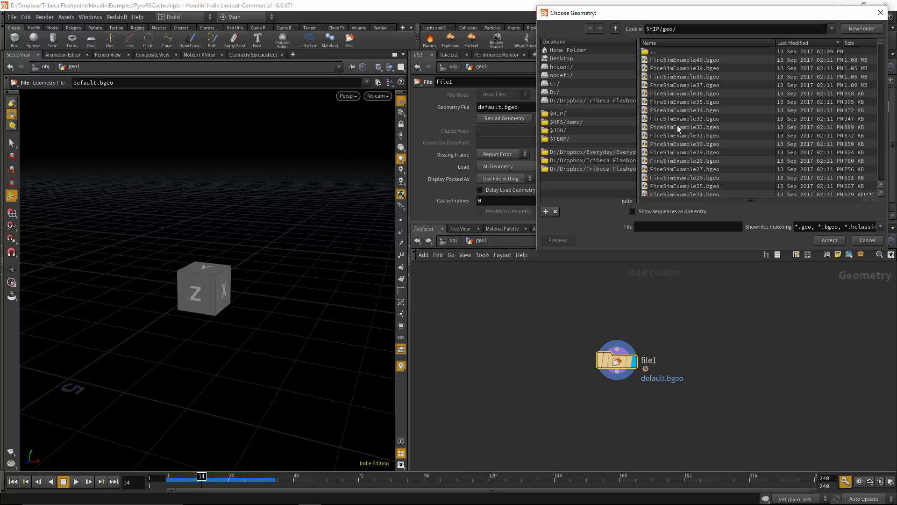
{"action": "left_click", "coordinate": [632, 211]}
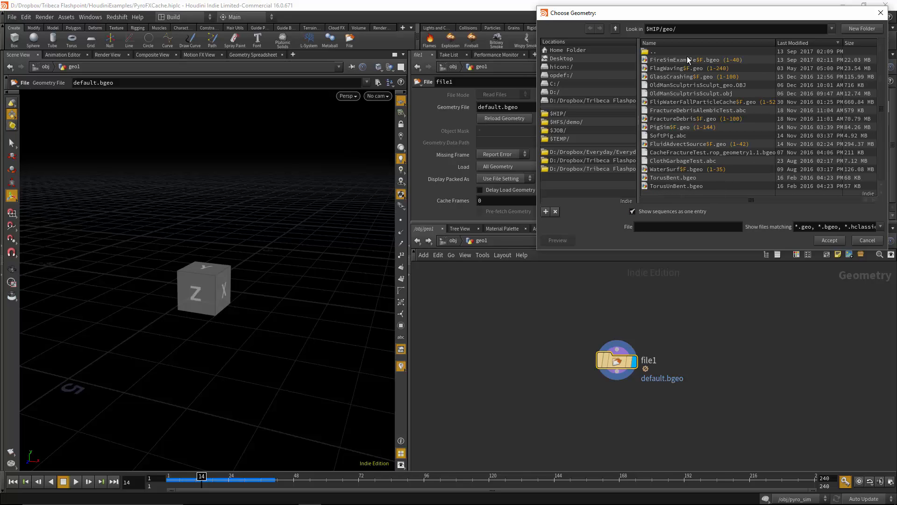
{"action": "left_click", "coordinate": [654, 59]}
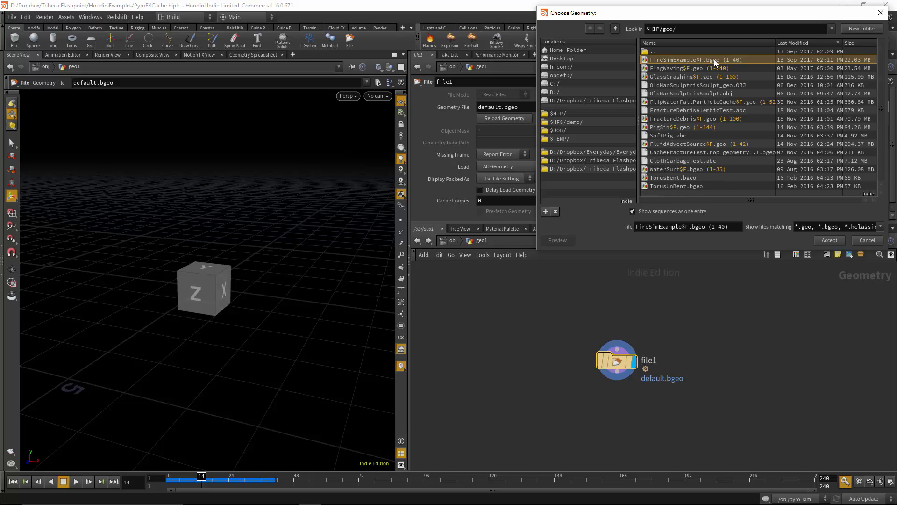
{"action": "left_click", "coordinate": [828, 240]}
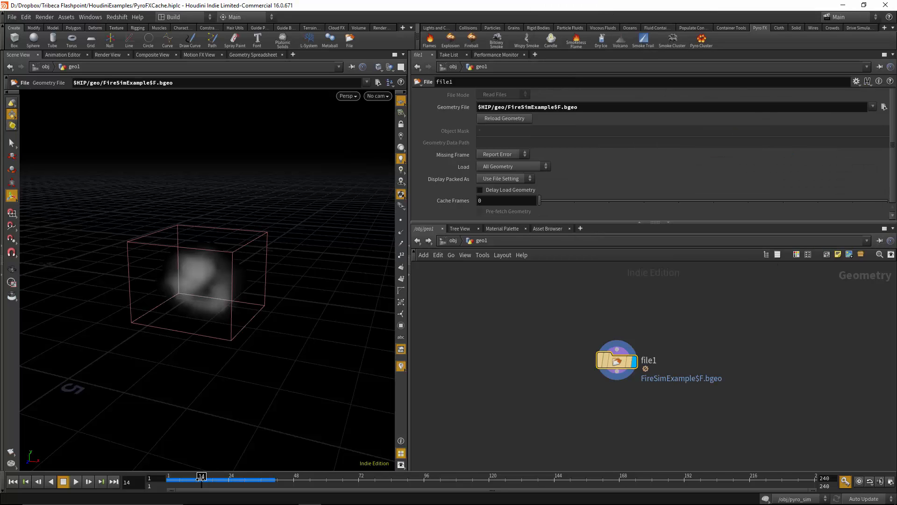
{"action": "left_click_drag", "start_coordinate": [174, 480], "coordinate": [233, 486]}
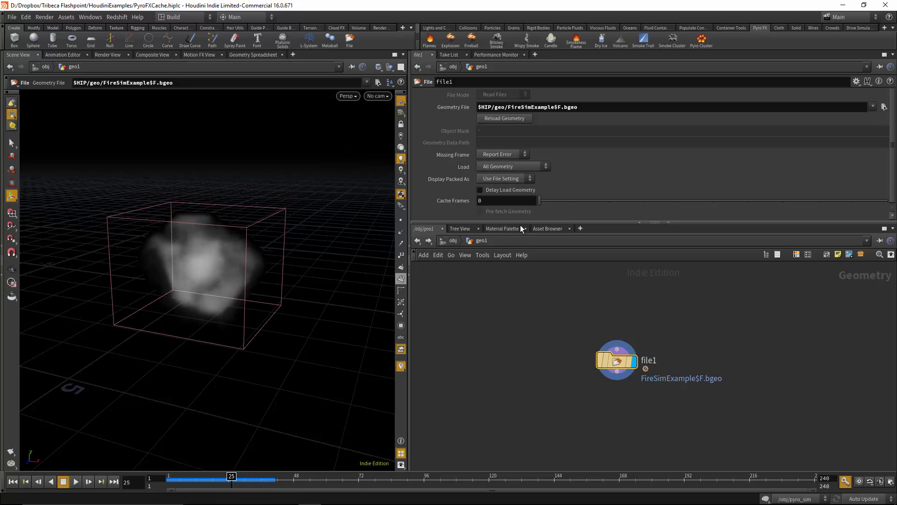
Assign the existing flames material from the Material Palette to the cached volume
{"action": "left_click", "coordinate": [502, 229]}
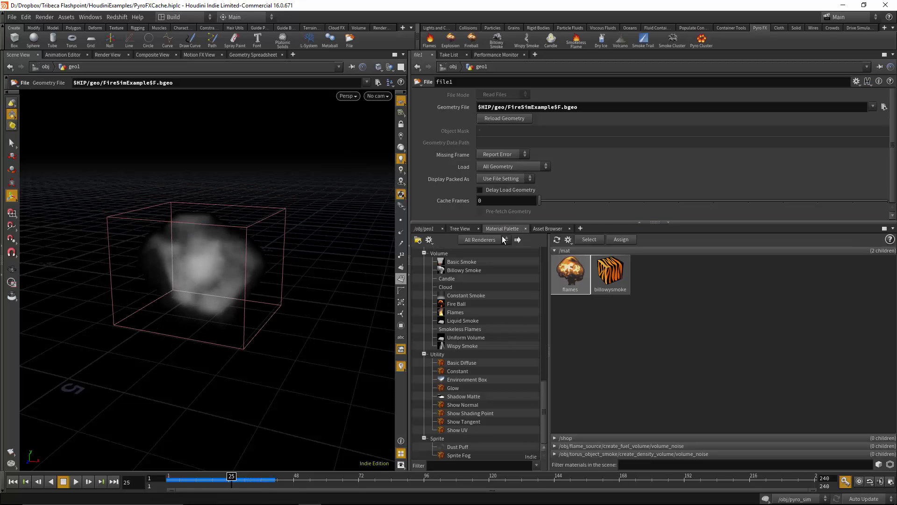
{"action": "left_click", "coordinate": [573, 275]}
{"action": "left_click_drag", "start_coordinate": [536, 255], "coordinate": [245, 287]}
{"action": "right_click_drag", "start_coordinate": [193, 276], "coordinate": [266, 274], "text": "alt"}
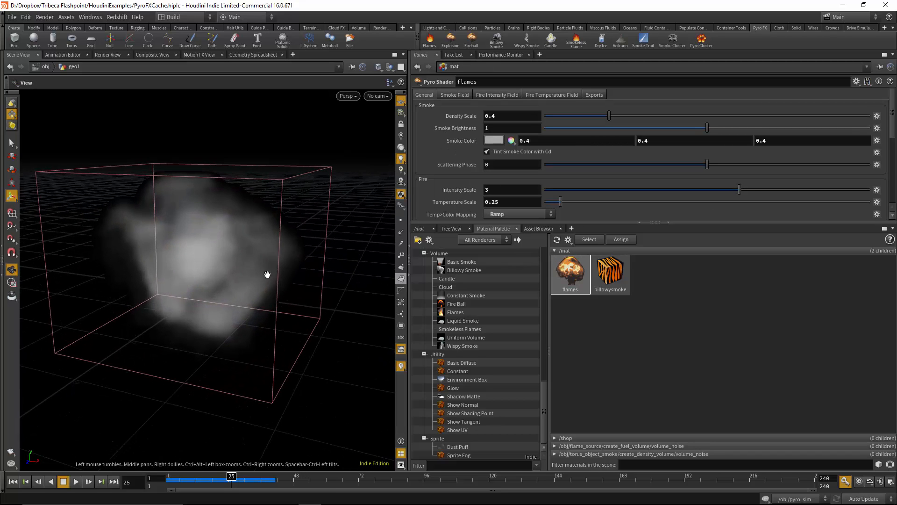
Render the cached fire in the Render View and scrub to frame 23 to check another frame
{"action": "left_click", "coordinate": [107, 55]}
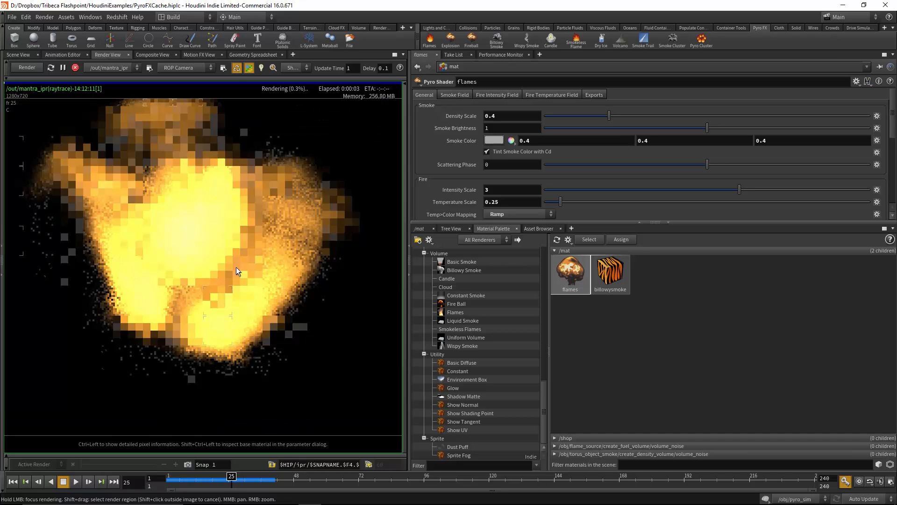
{"action": "right_click_drag", "start_coordinate": [273, 265], "coordinate": [161, 273]}
{"action": "right_click_drag", "start_coordinate": [189, 274], "coordinate": [224, 273]}
{"action": "middle_click_drag", "start_coordinate": [250, 271], "coordinate": [191, 270]}
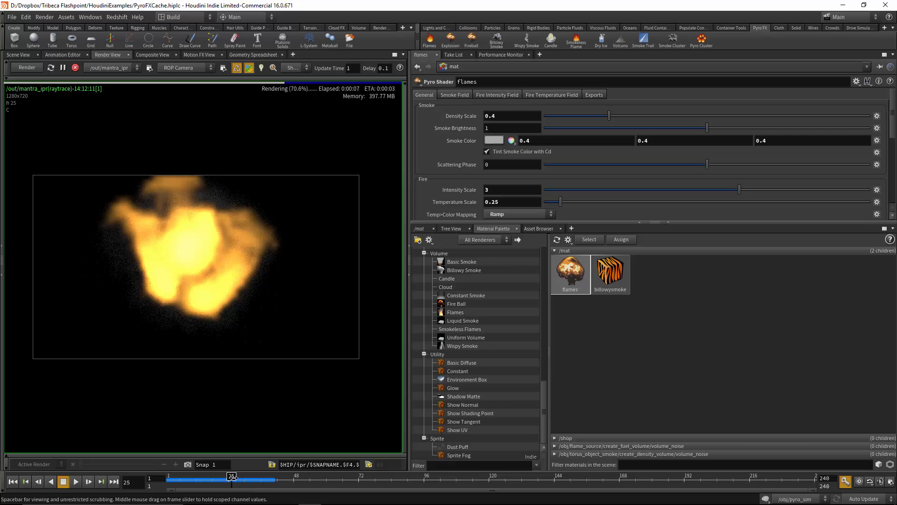
{"action": "left_click", "coordinate": [204, 476]}
{"action": "left_click_drag", "start_coordinate": [204, 477], "coordinate": [227, 479]}
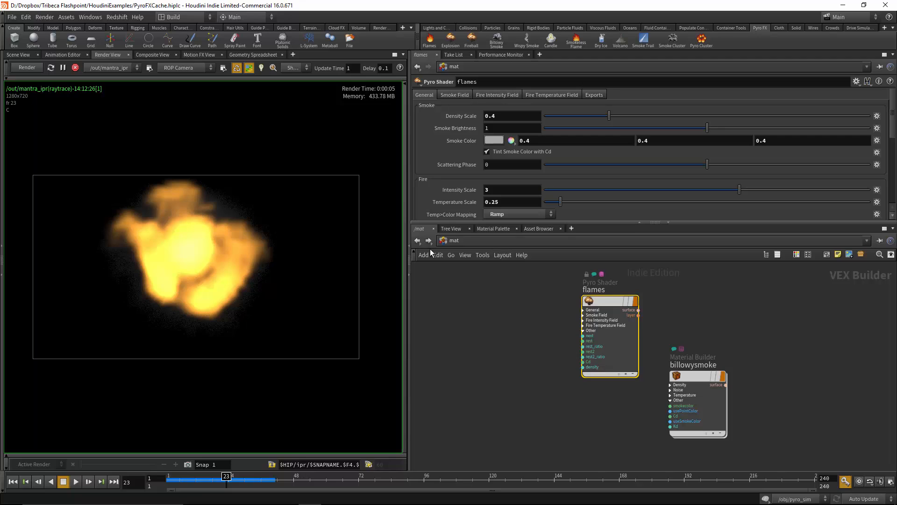
Switch the network editor from the mat context to the out context
{"action": "left_click", "coordinate": [448, 241]}
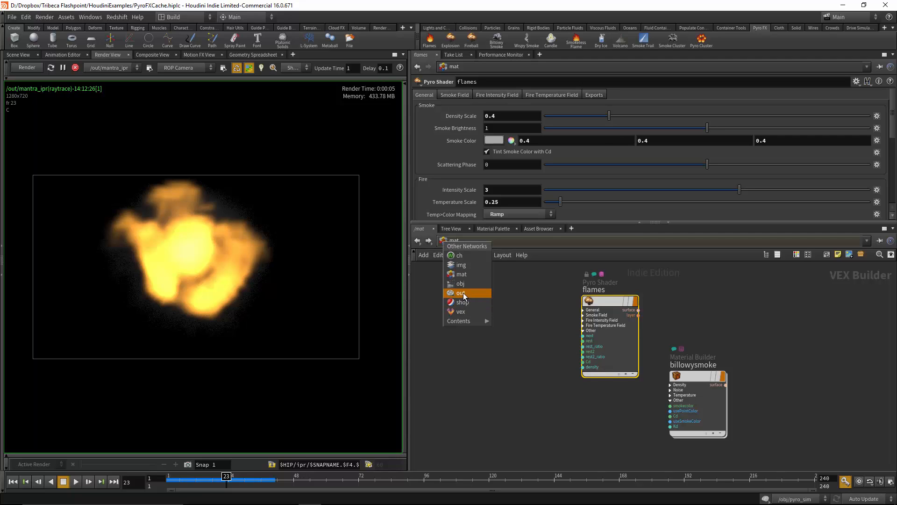